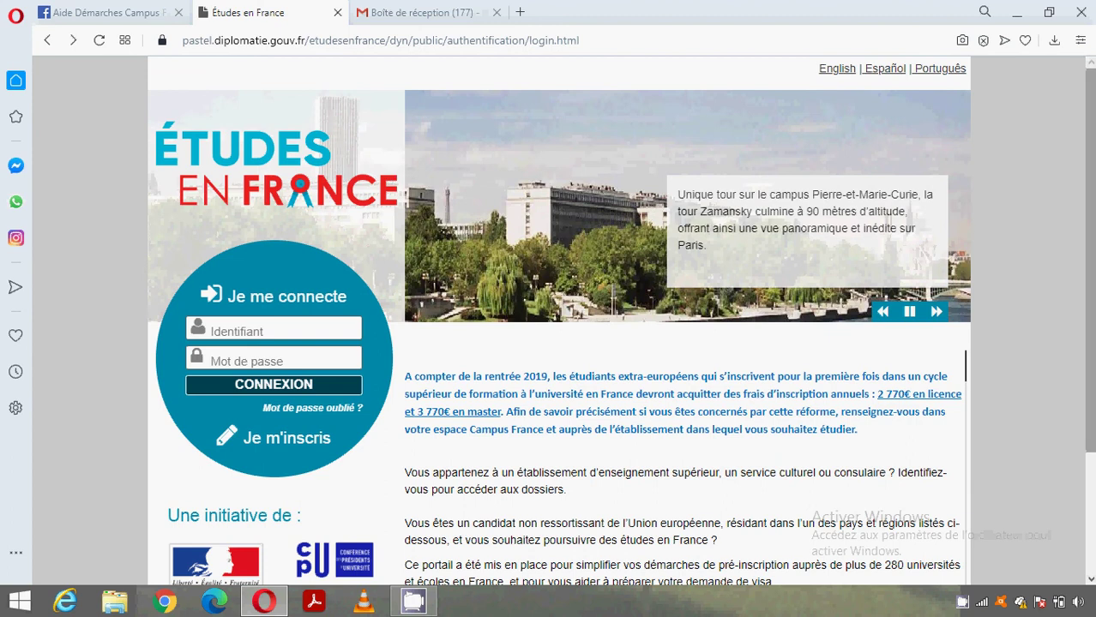
- Start a new account and pick Espace Campus France Congo as the Campus France office
mouse_move(1091, 257)
mouse_down()
mouse_move(1091, 291)
mouse_move(1091, 260)
mouse_up()
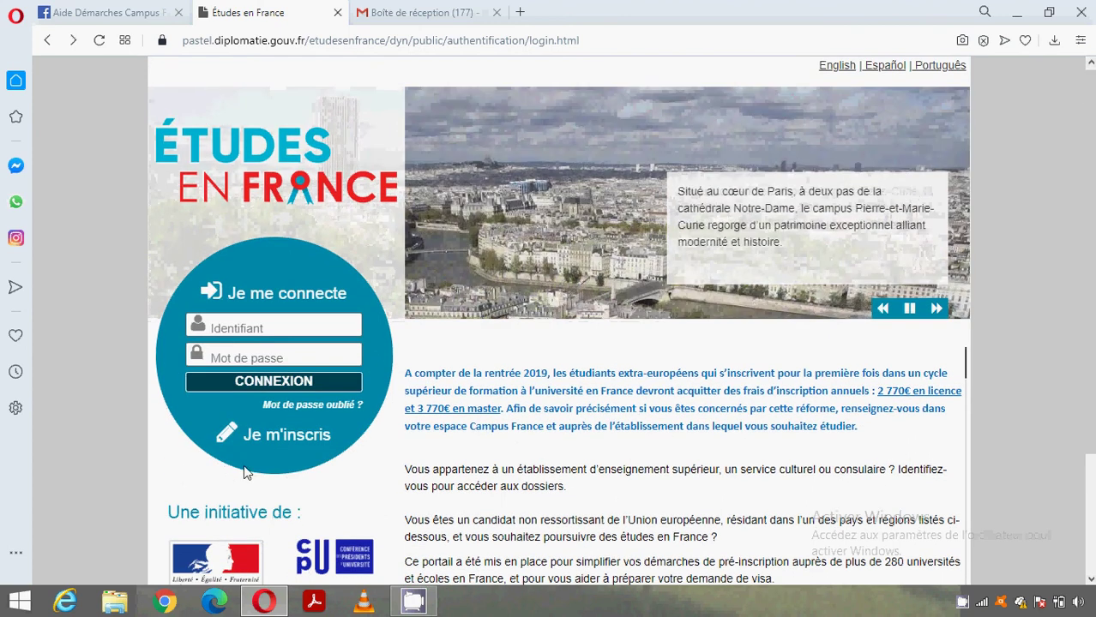
click(265, 452)
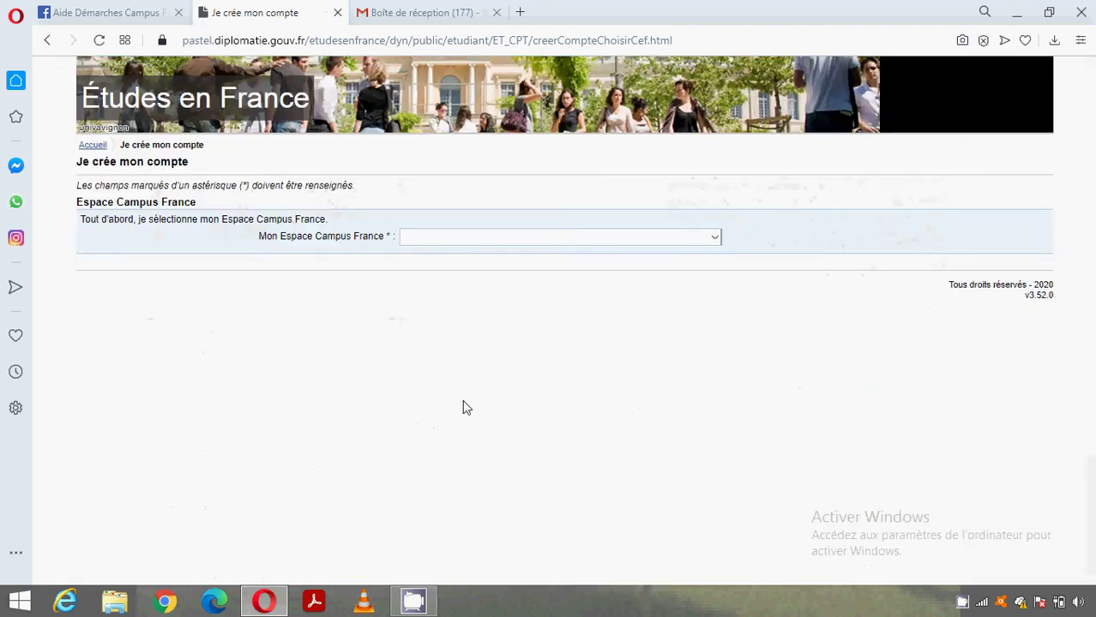
click(718, 237)
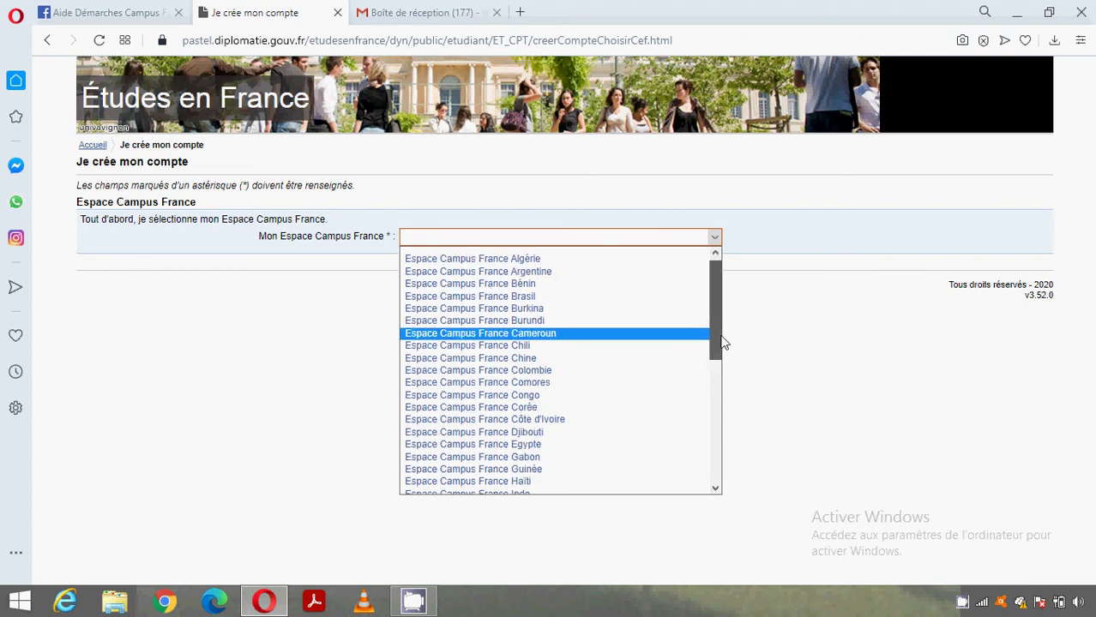
scroll(722, 340, down, 1)
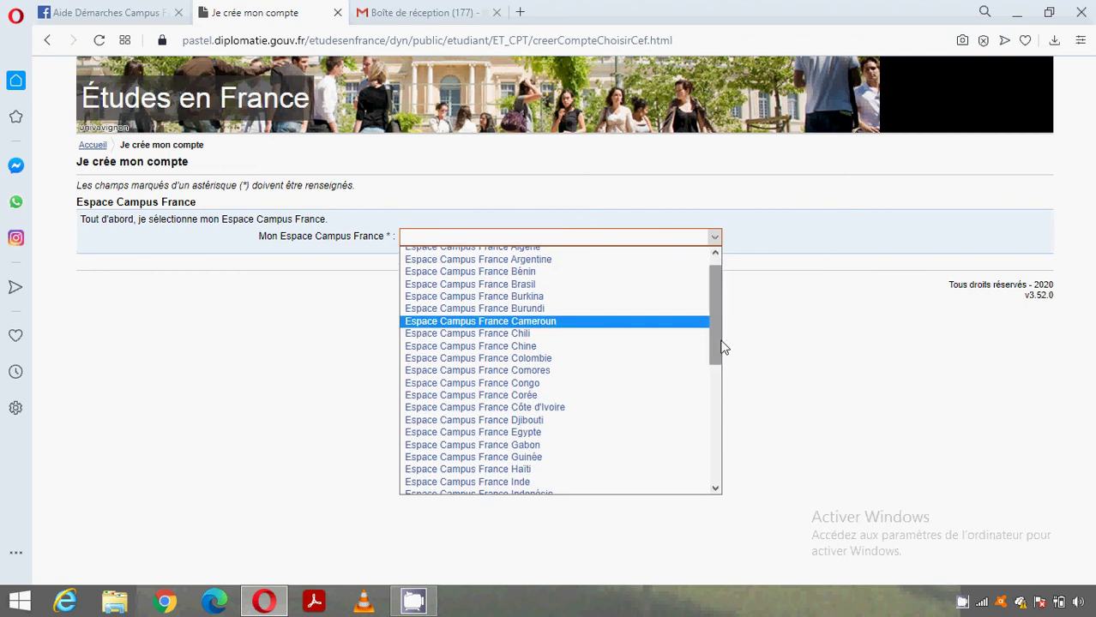
click(584, 383)
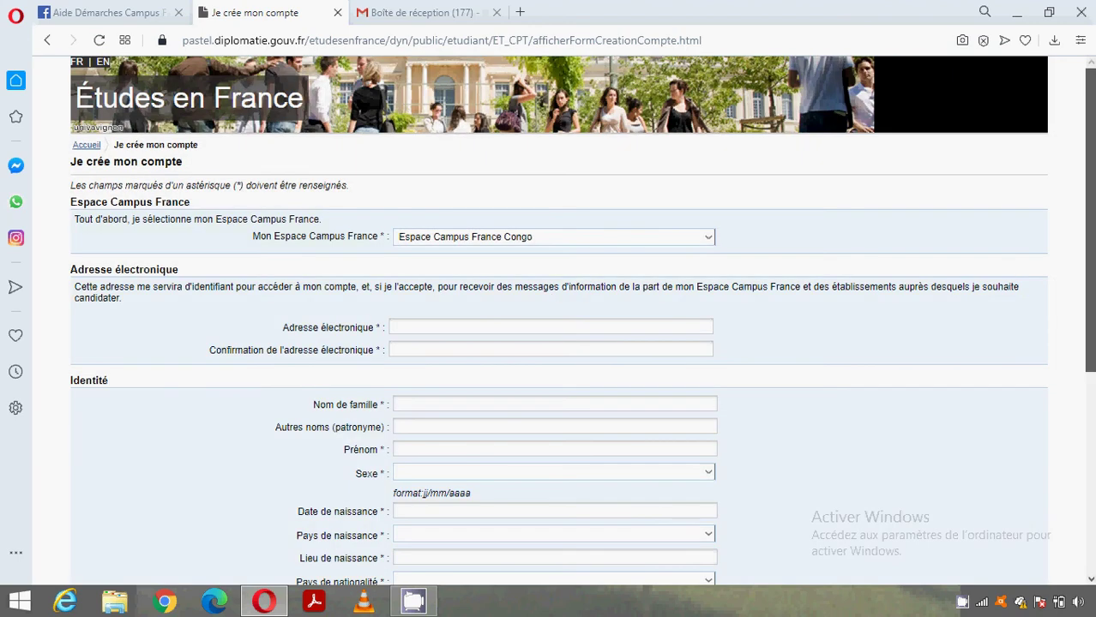
scroll(722, 261, down, 2)
click(649, 259)
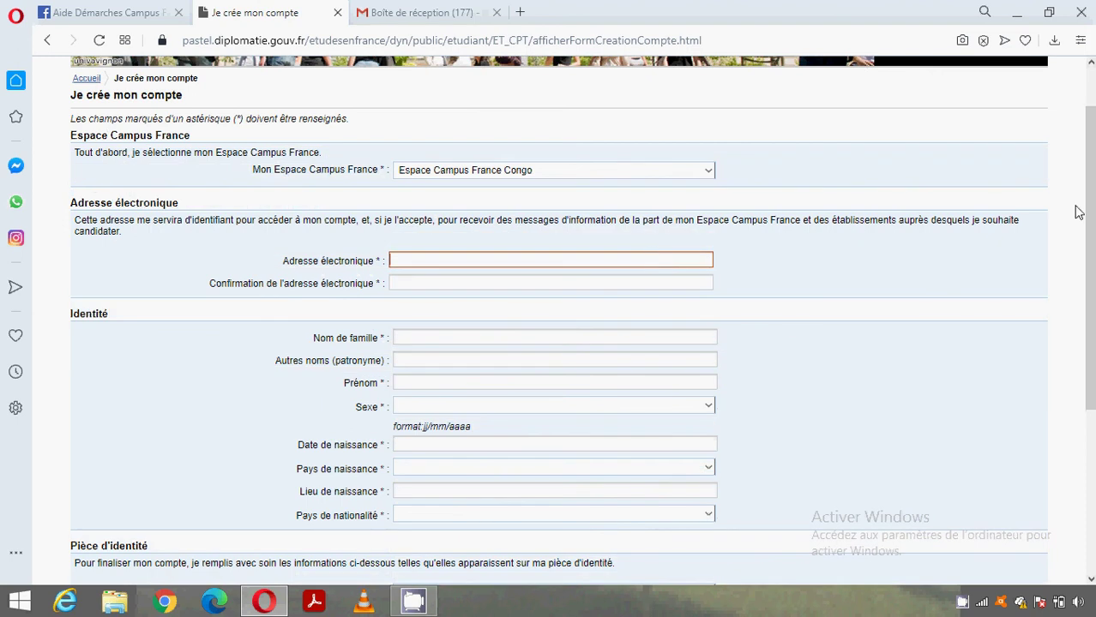
scroll(1092, 230, down, 3)
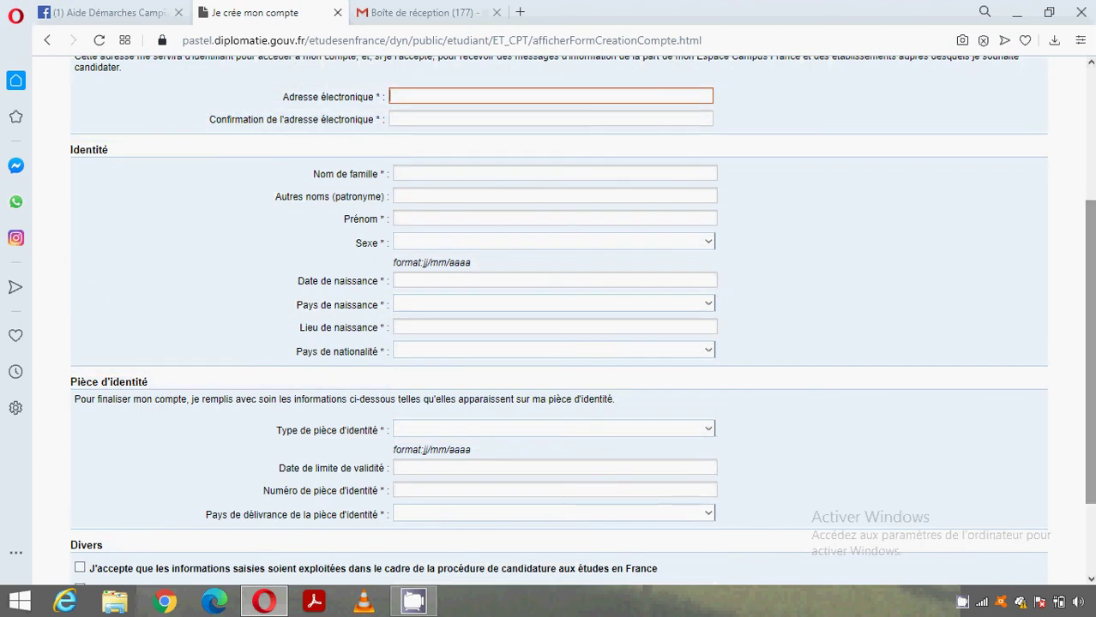
scroll(790, 395, down, 1)
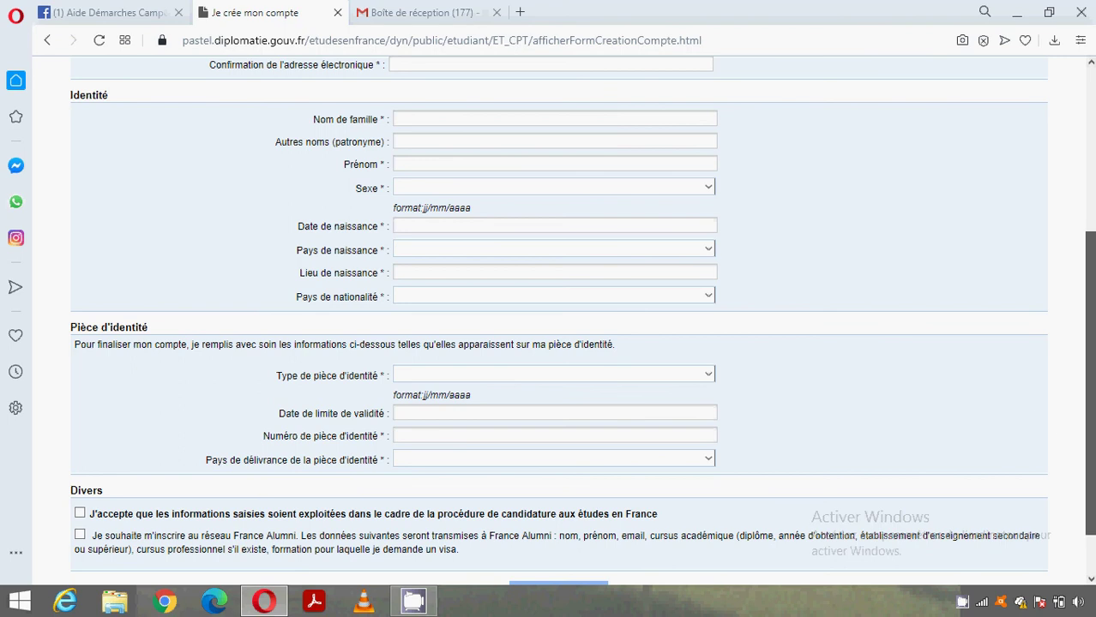
drag(1089, 384, 1090, 265)
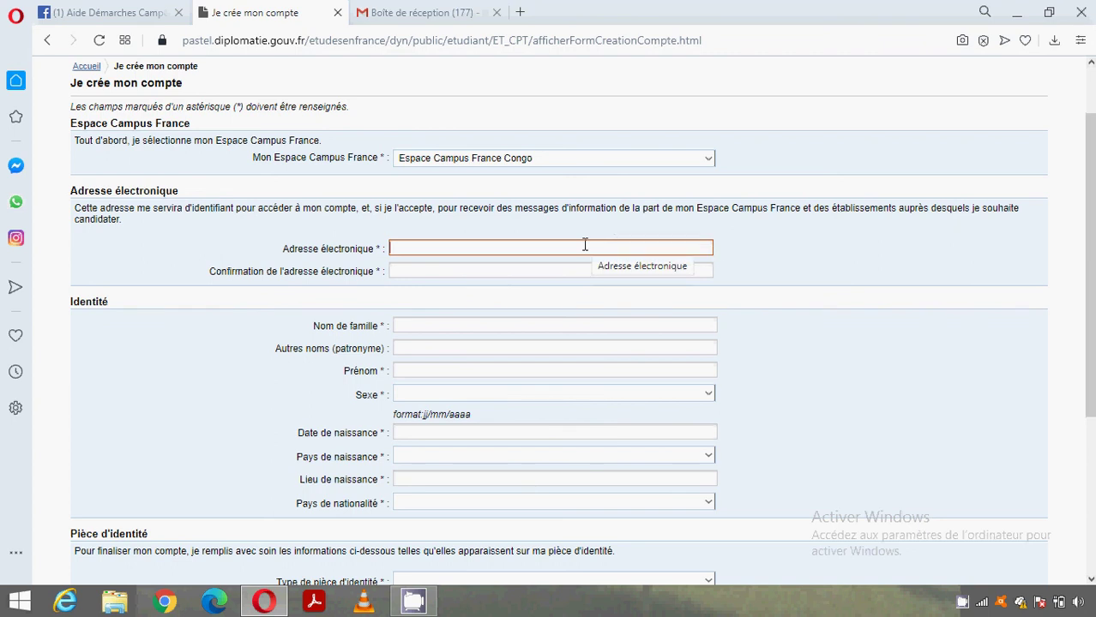
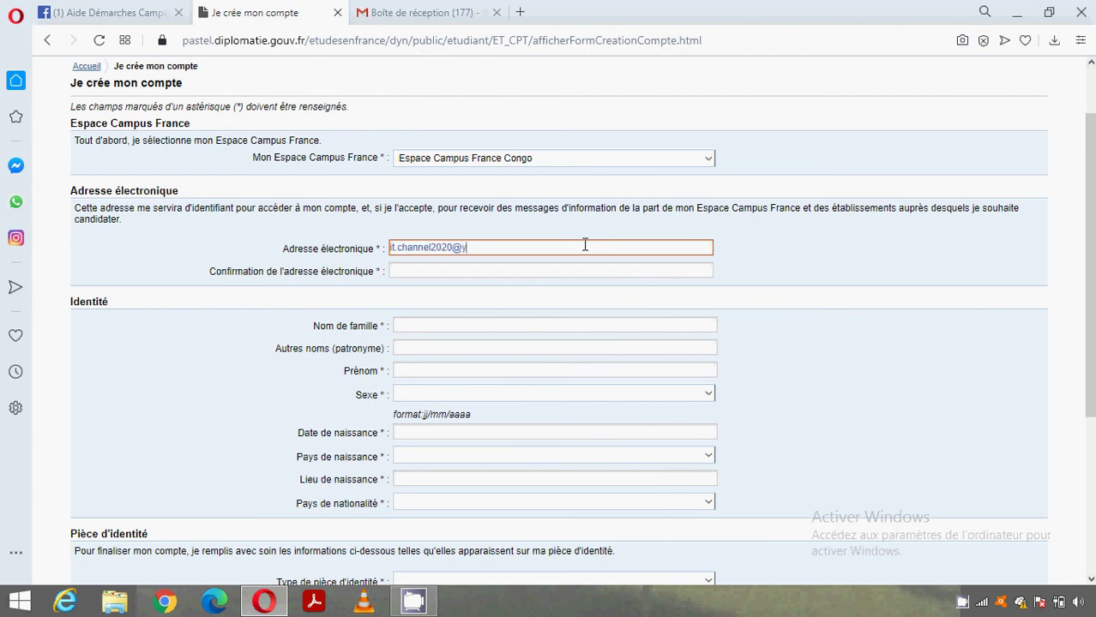
- Enter the applicant's e-mail address in the Adresse électronique field
click(540, 326)
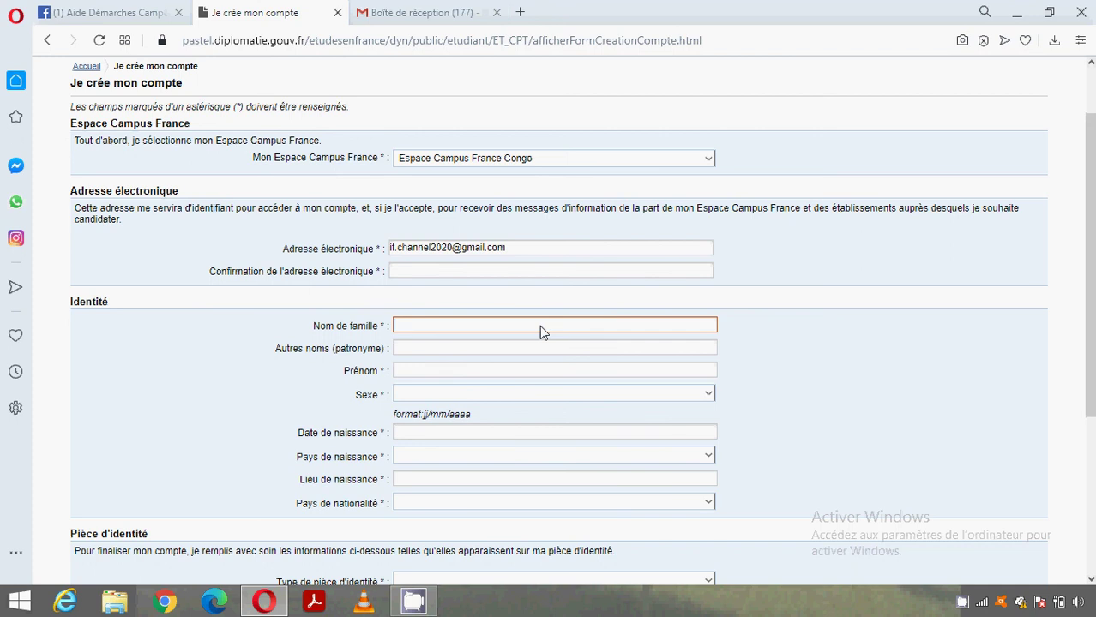
- Enter the applicant's family name and first name, set sex to Masculin, and type the birth date
click(461, 372)
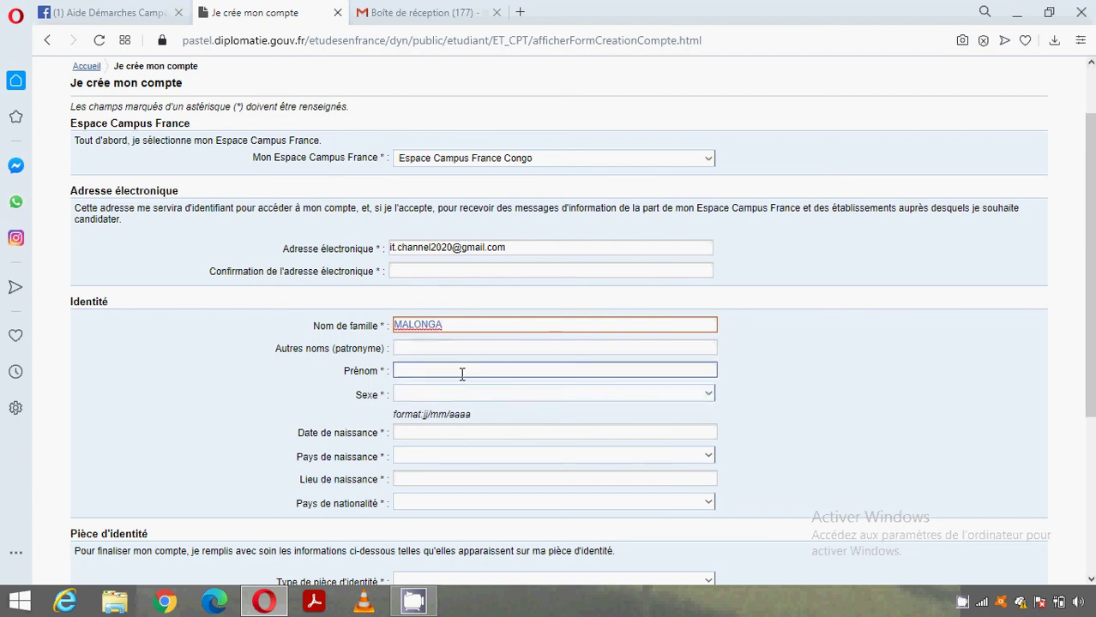
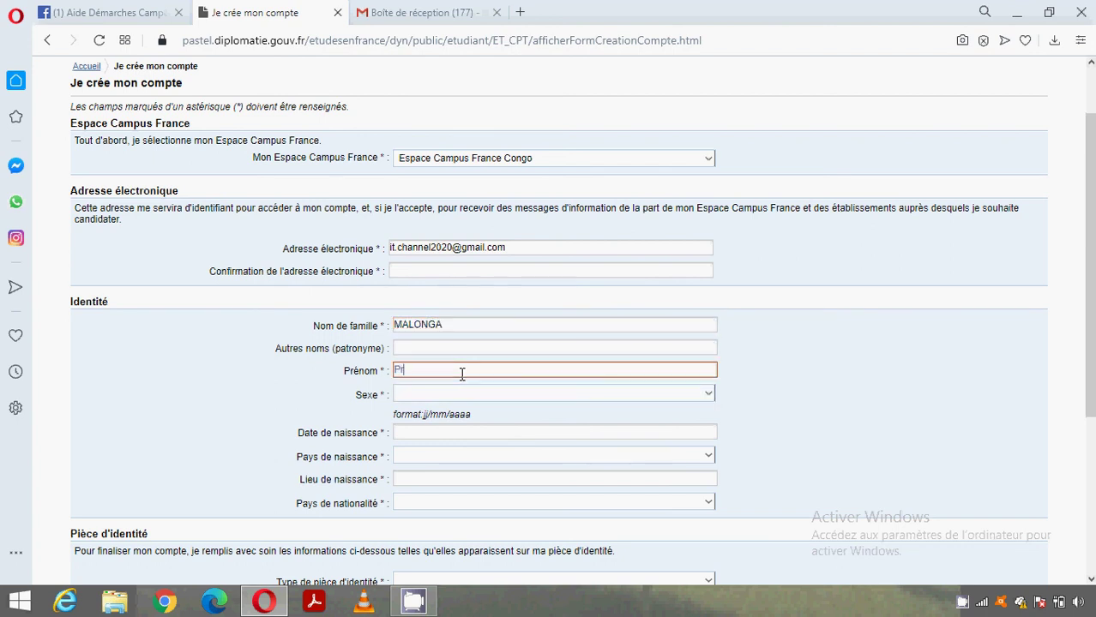
click(433, 395)
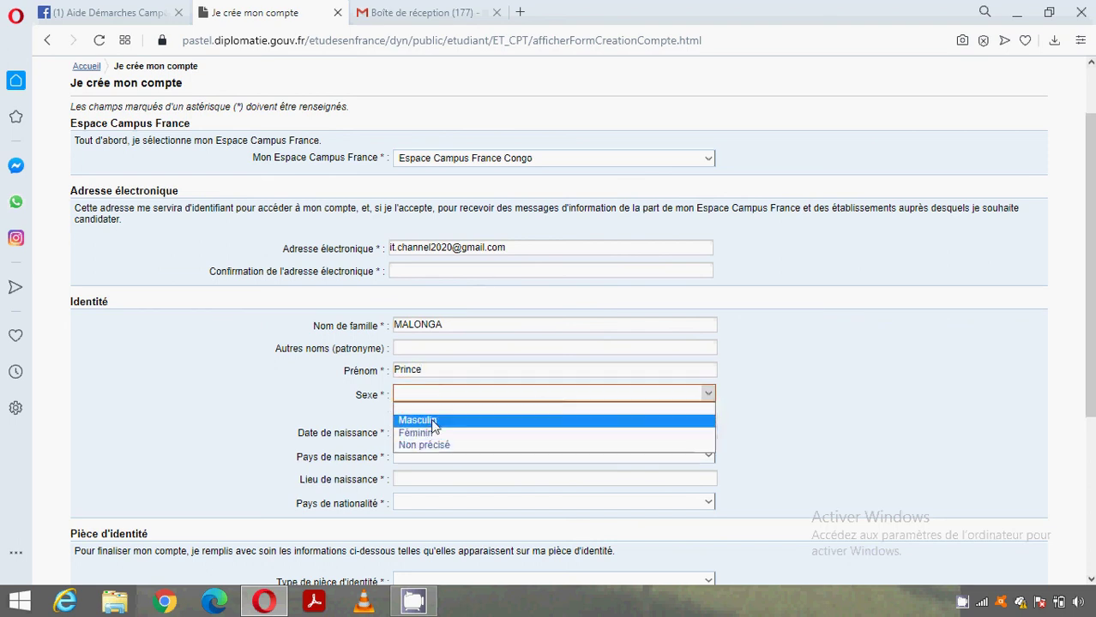
click(431, 419)
click(427, 430)
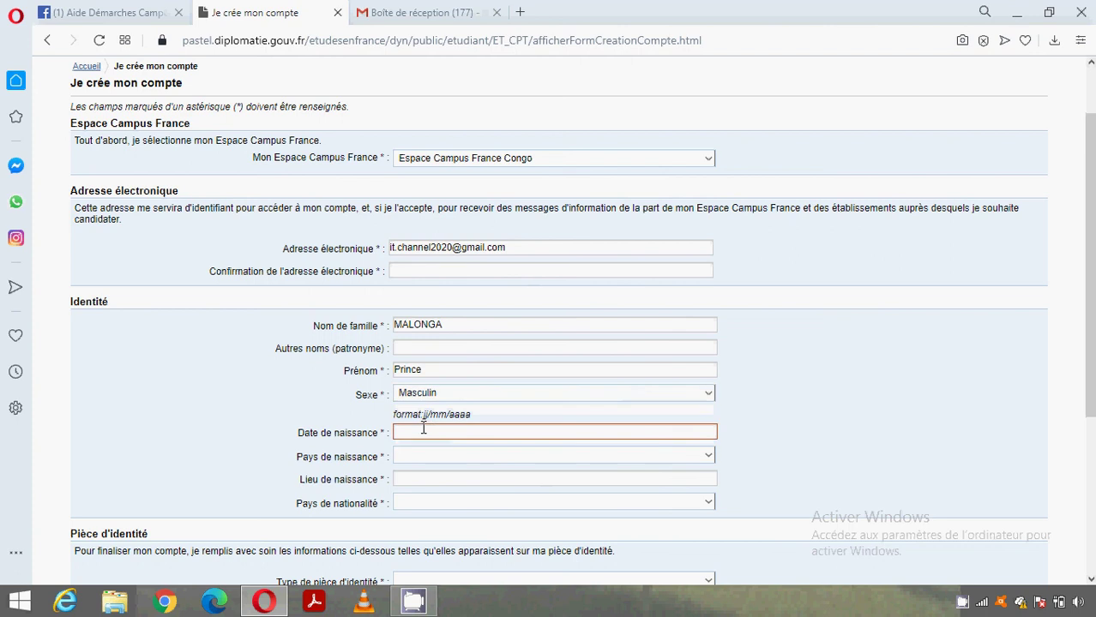
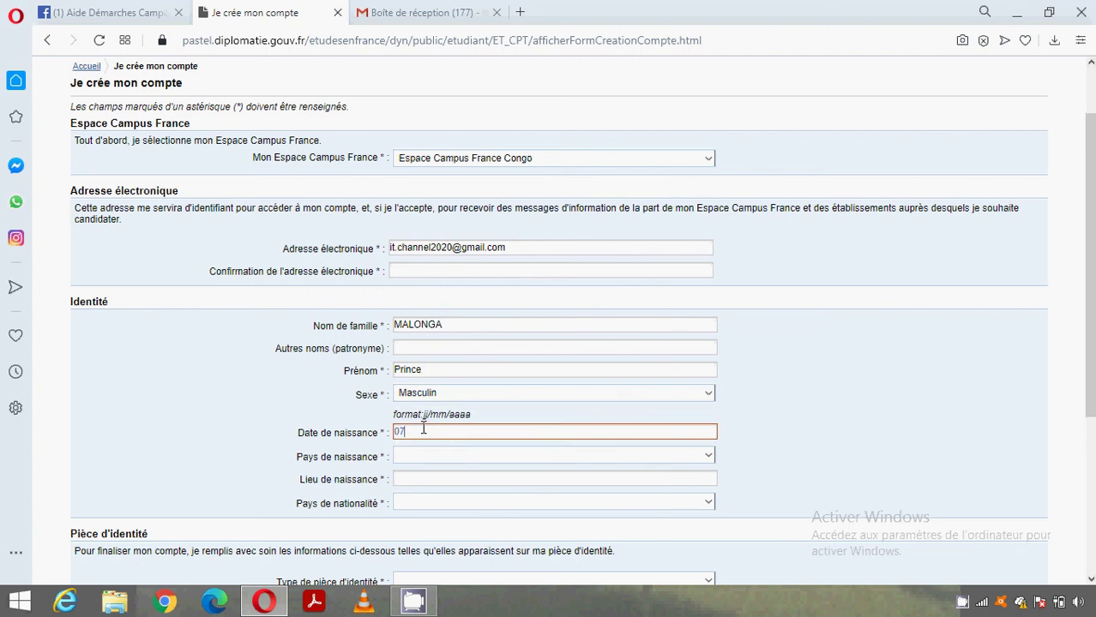
- Set the country of birth to Congo and the place of birth to Brazzaville
click(433, 464)
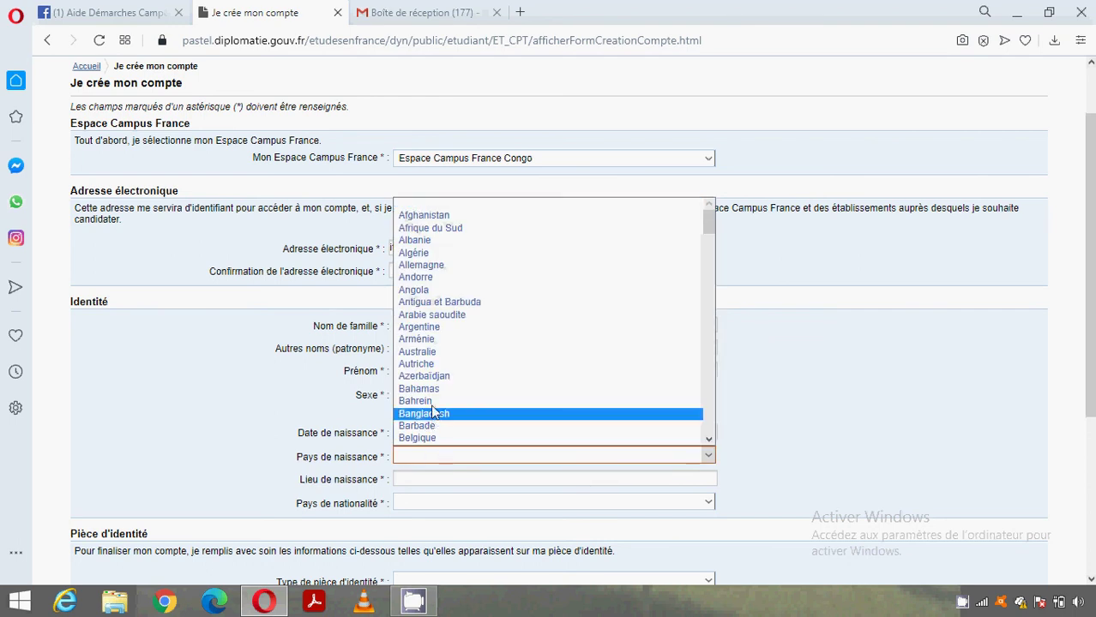
key(c)
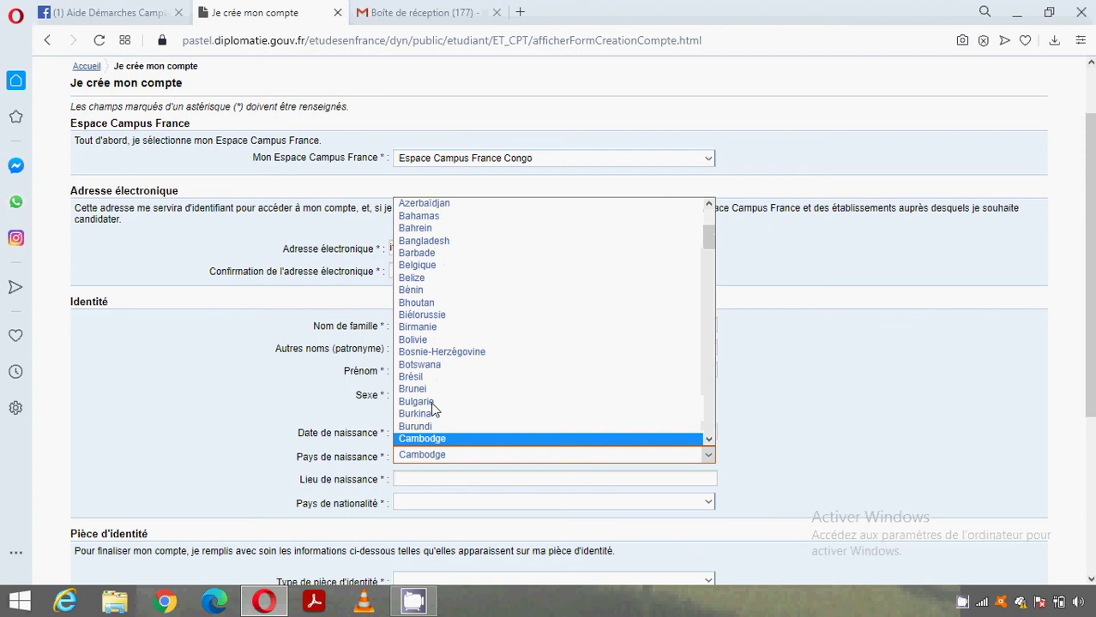
click(708, 440)
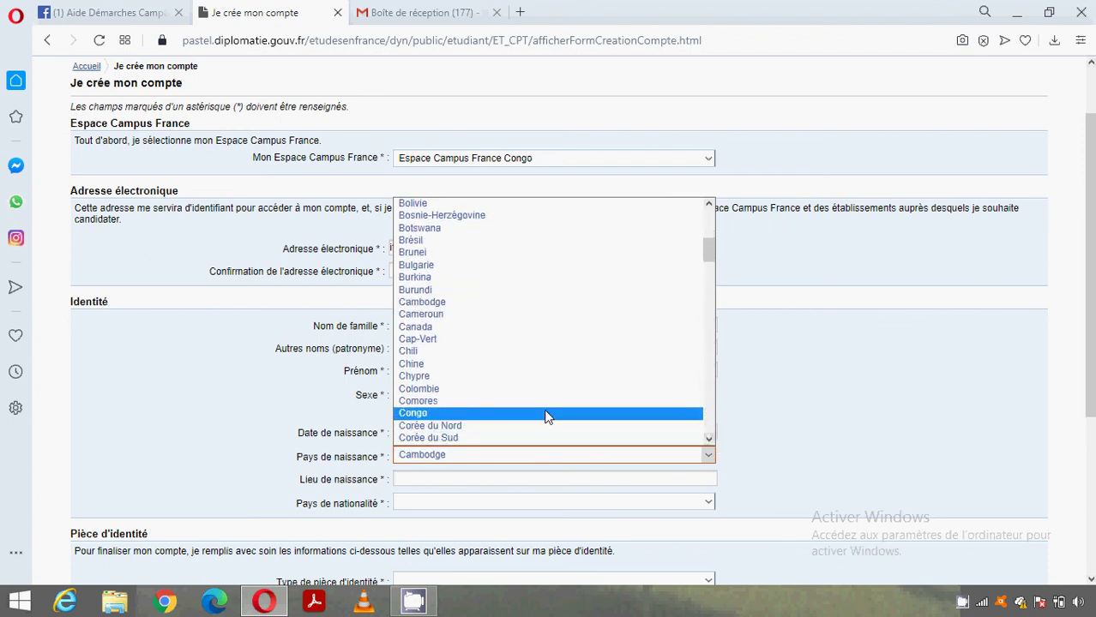
click(545, 413)
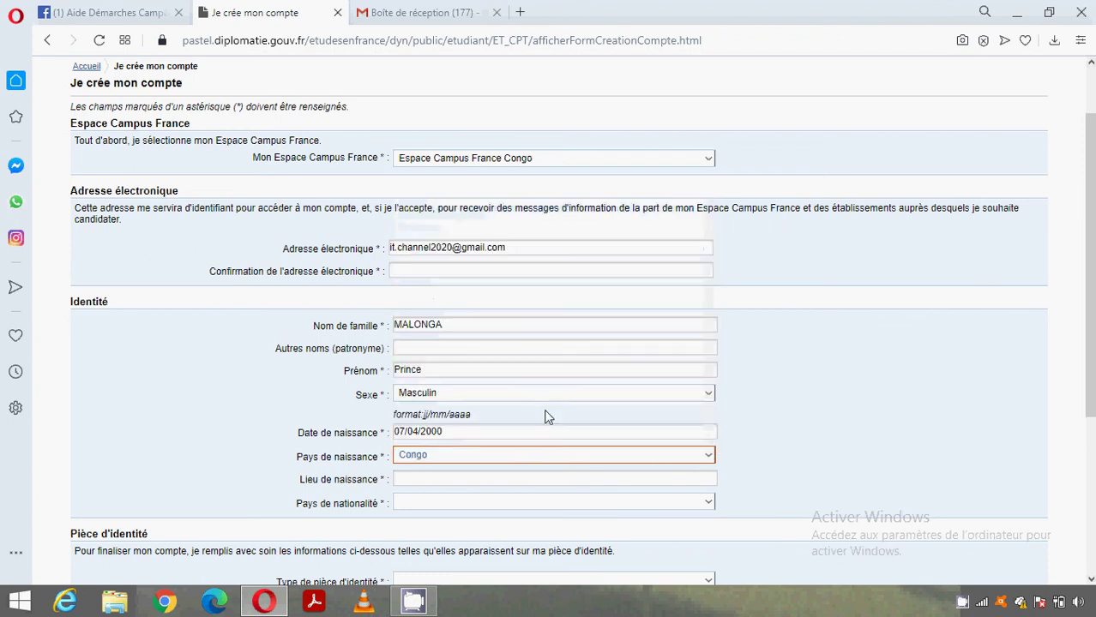
click(654, 478)
text(b)
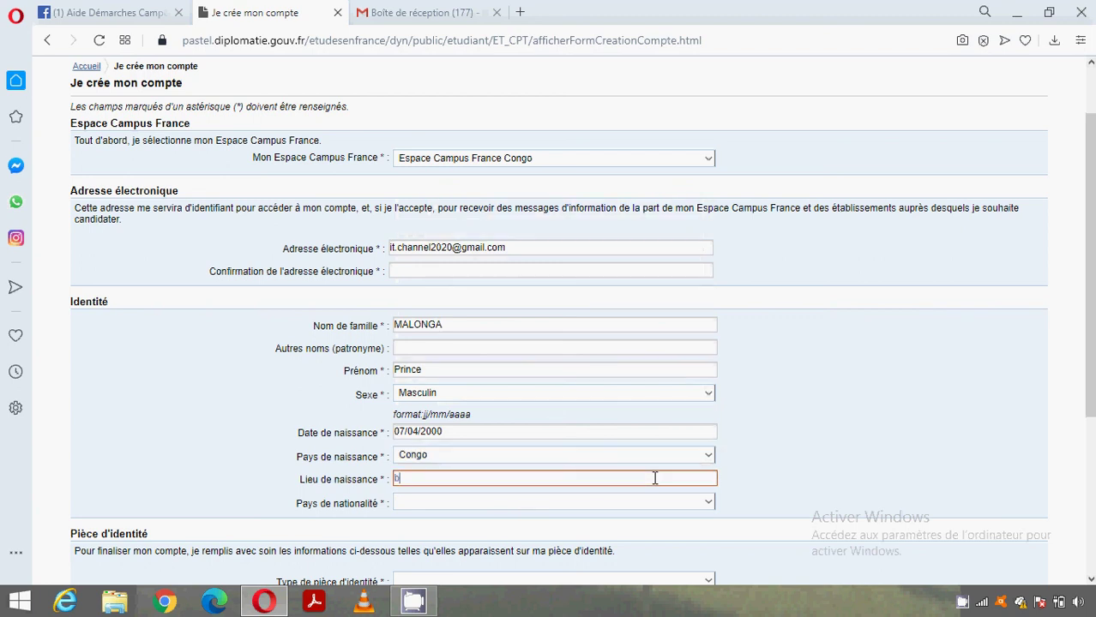
text(razzaville)
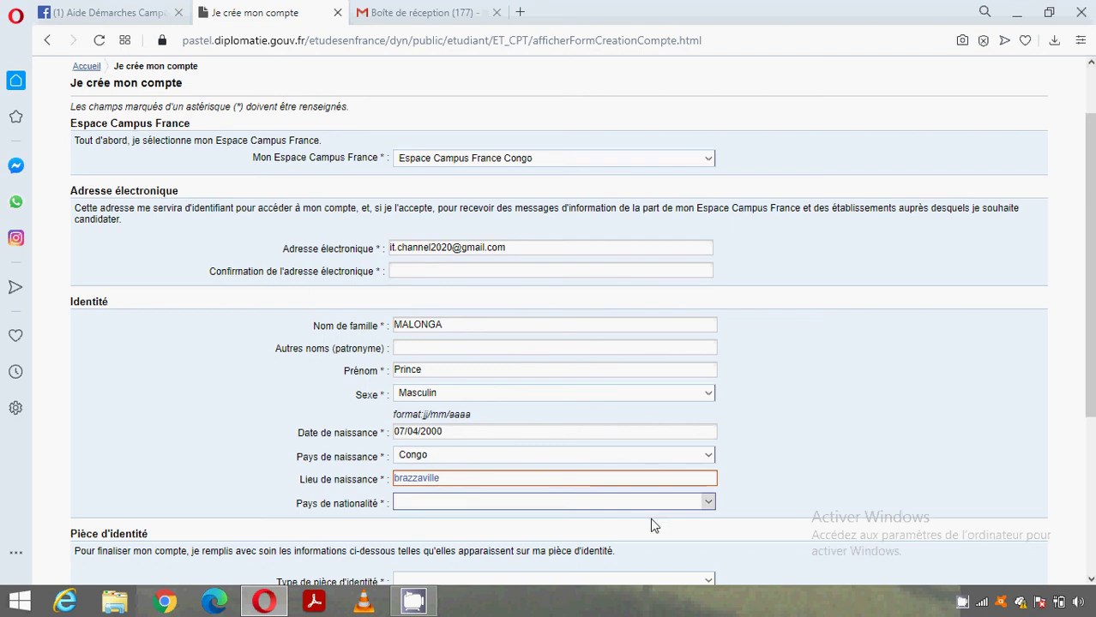
click(657, 518)
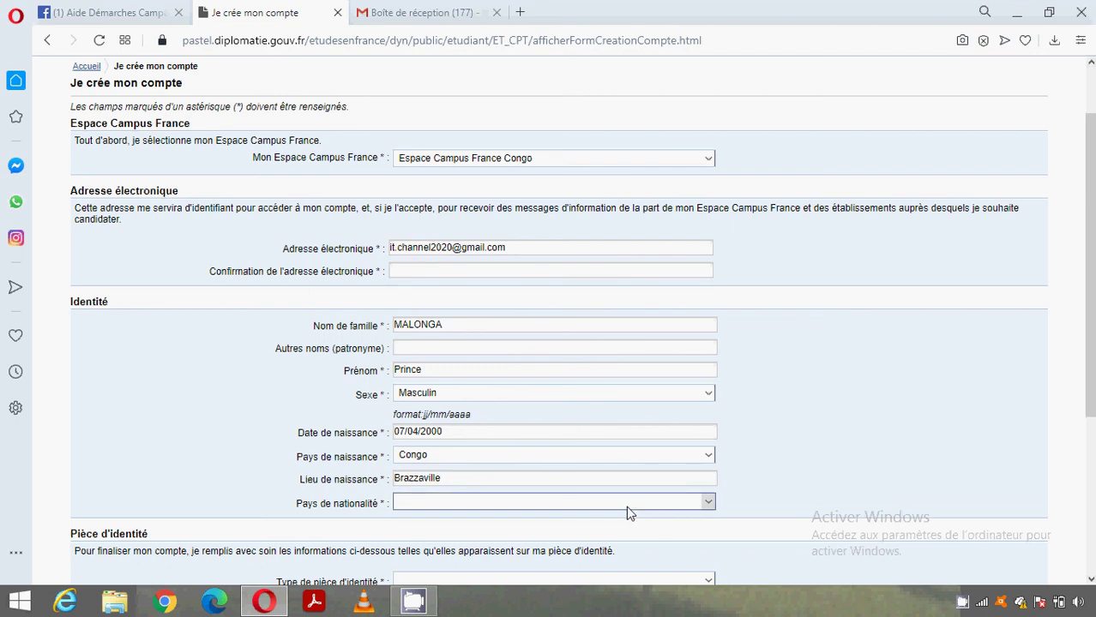
- Choose Congo as the nationality
click(625, 506)
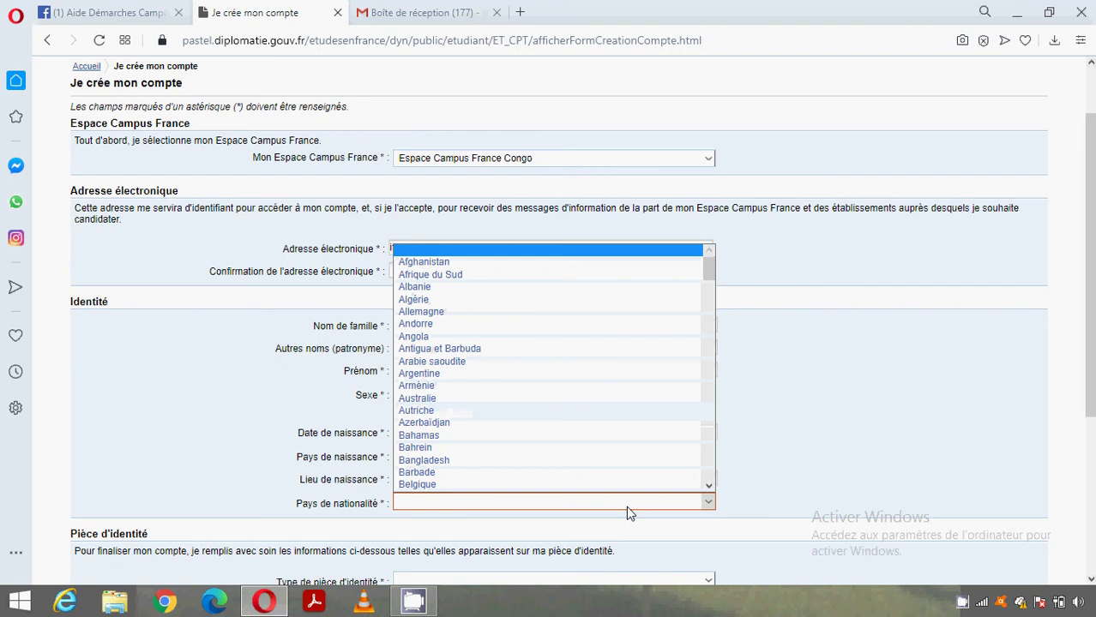
text(co)
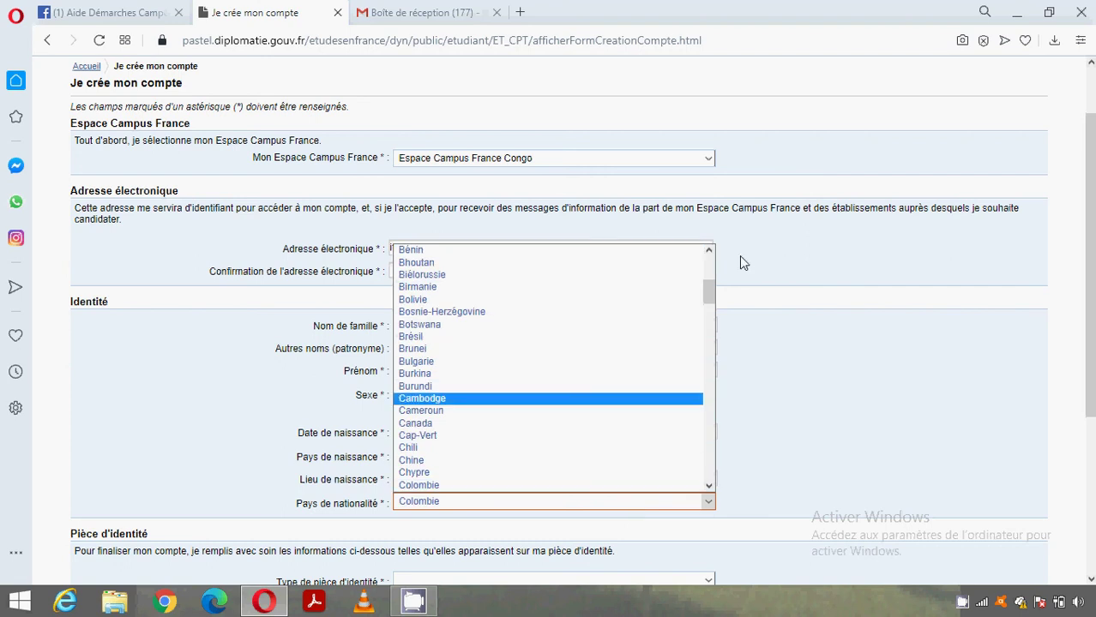
mouse_move(713, 293)
mouse_down()
mouse_move(712, 331)
mouse_move(711, 313)
mouse_up()
click(494, 303)
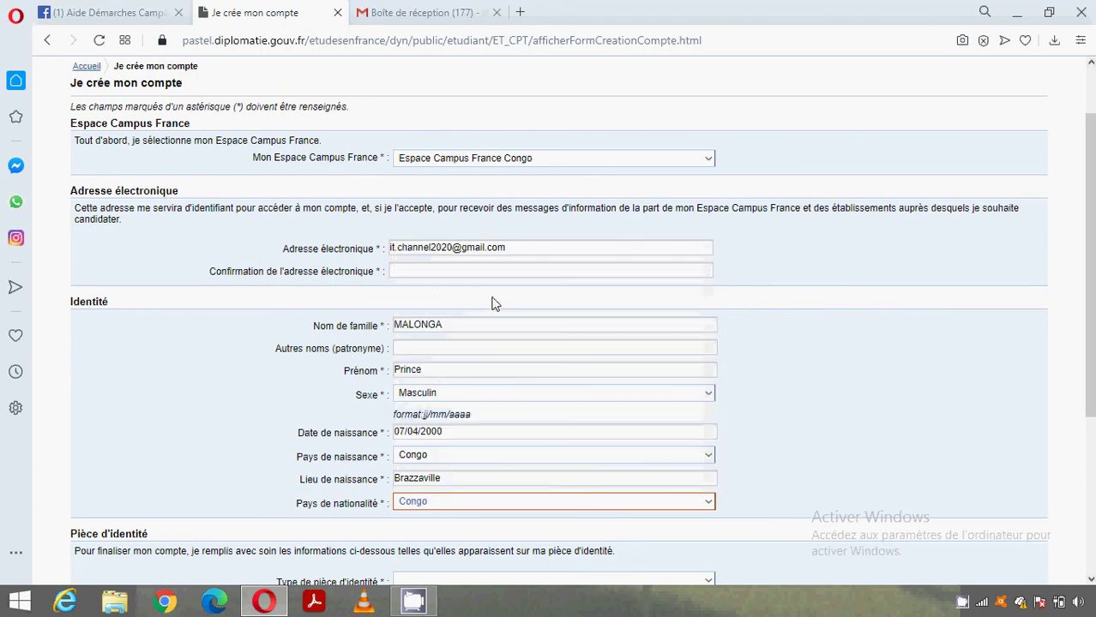
- Choose Passeport as the type of identity document
scroll(557, 299, down, 3)
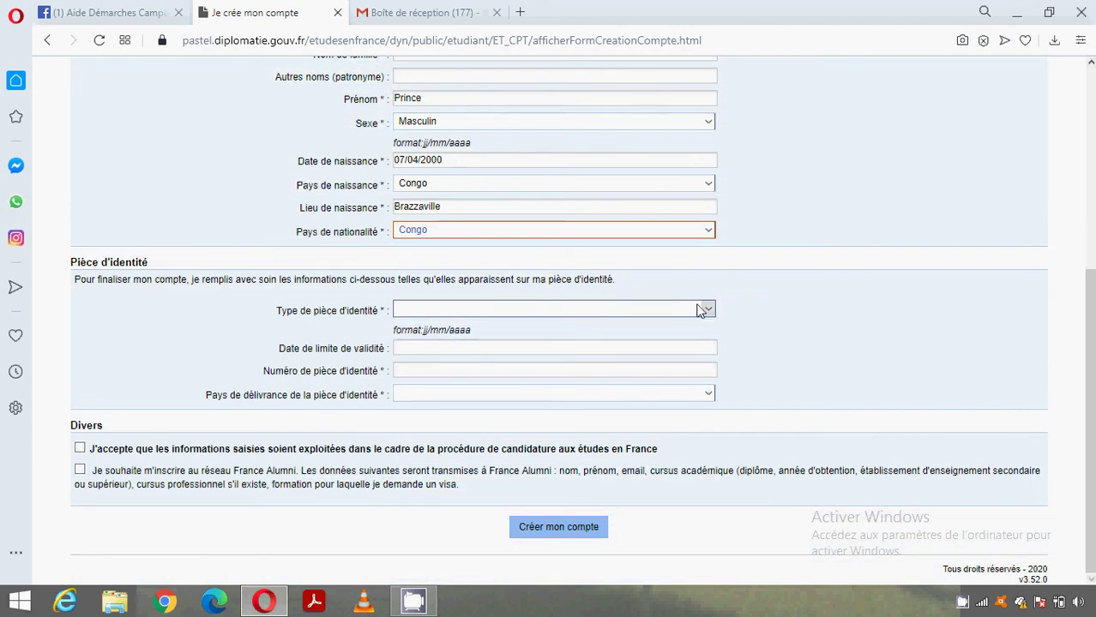
click(699, 311)
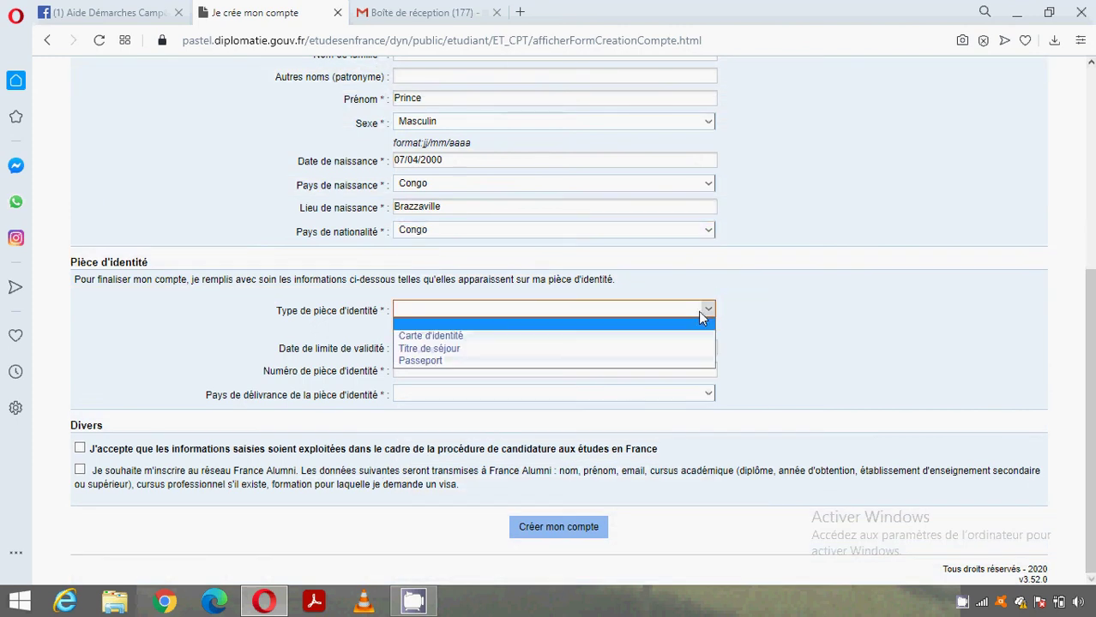
click(684, 362)
click(587, 344)
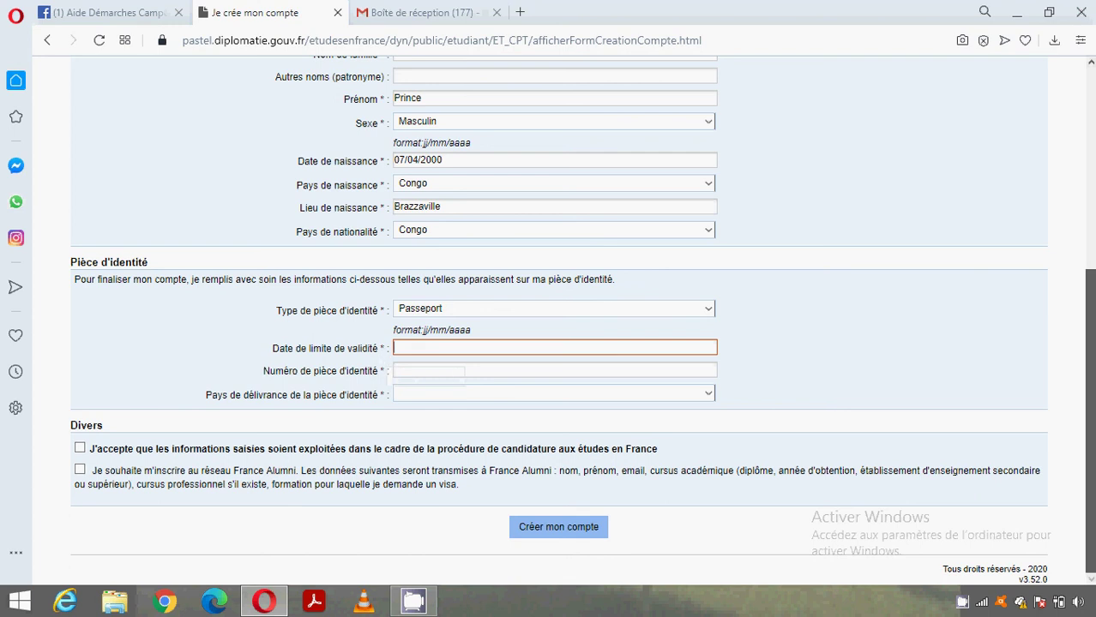
drag(1093, 387, 1093, 385)
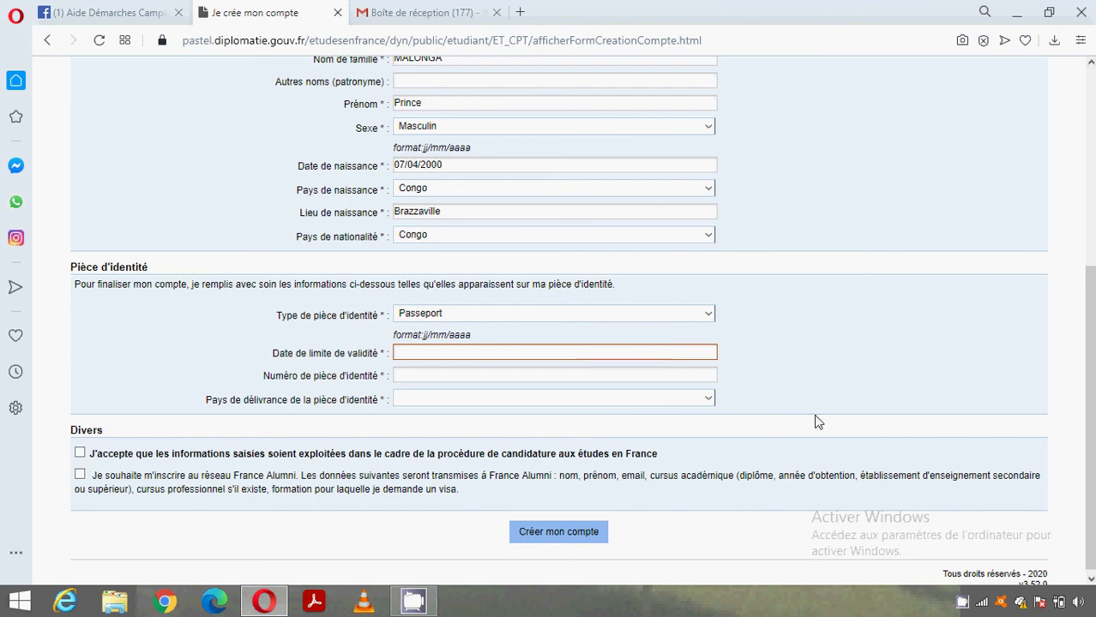
- Enter the passport expiry date 02/12/2024 and the passport number
text(02/12/2024)
click(415, 373)
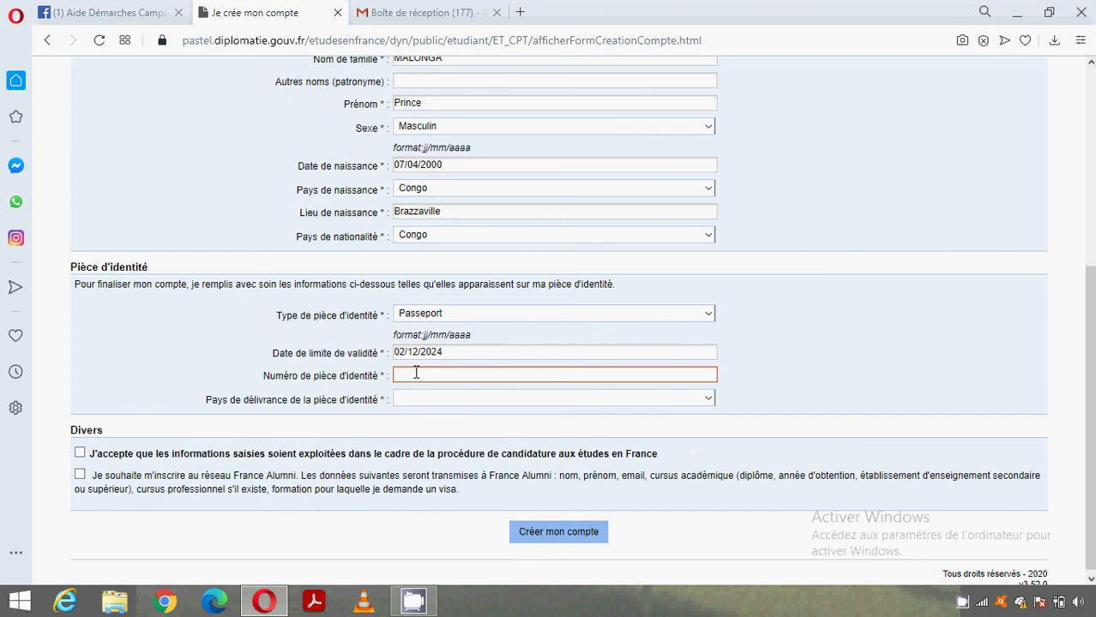
- Set the passport's issuing country to Congo
click(420, 398)
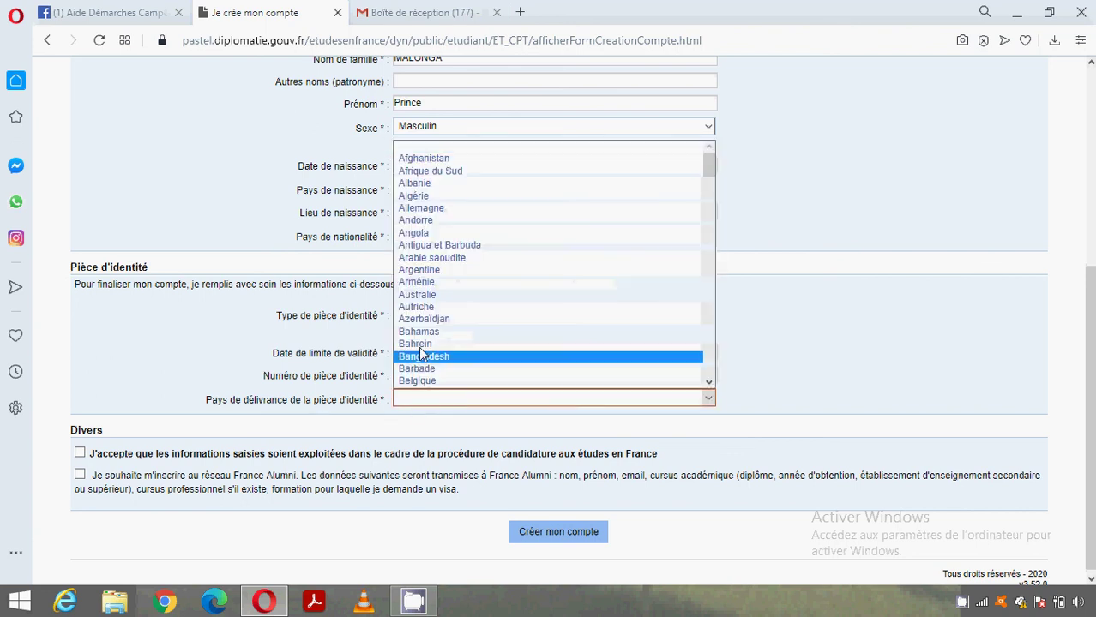
key(c)
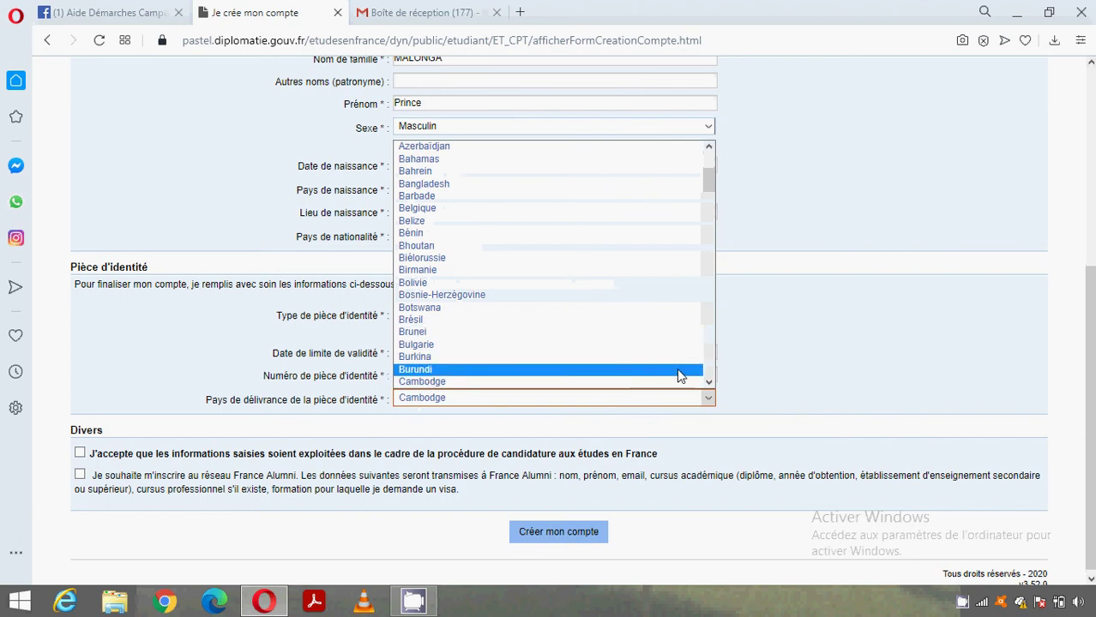
click(711, 382)
click(711, 383)
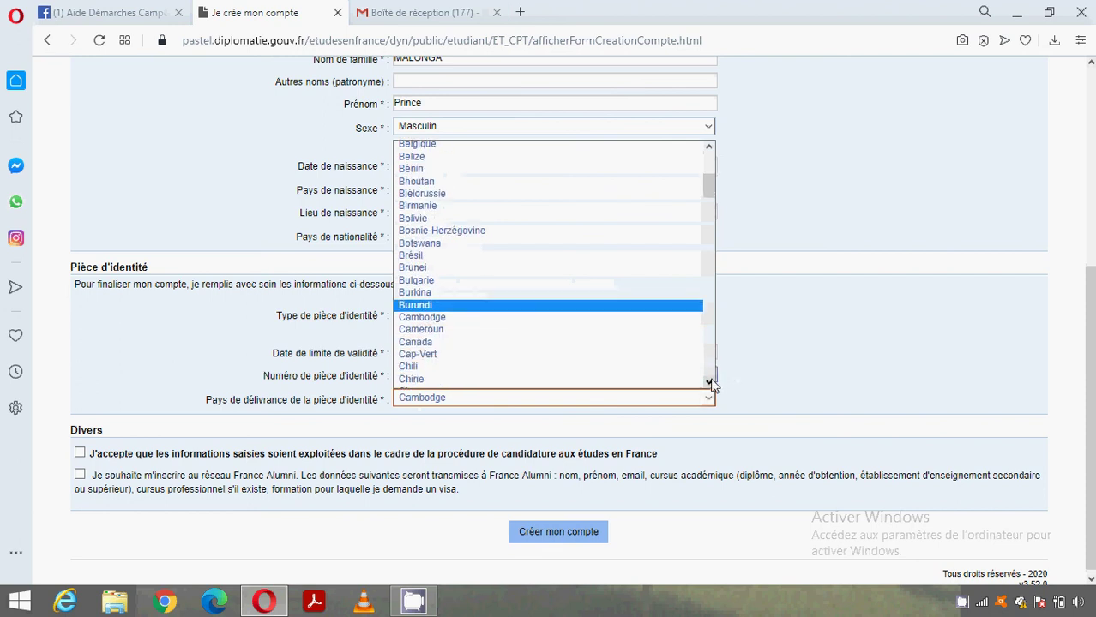
click(710, 383)
click(710, 382)
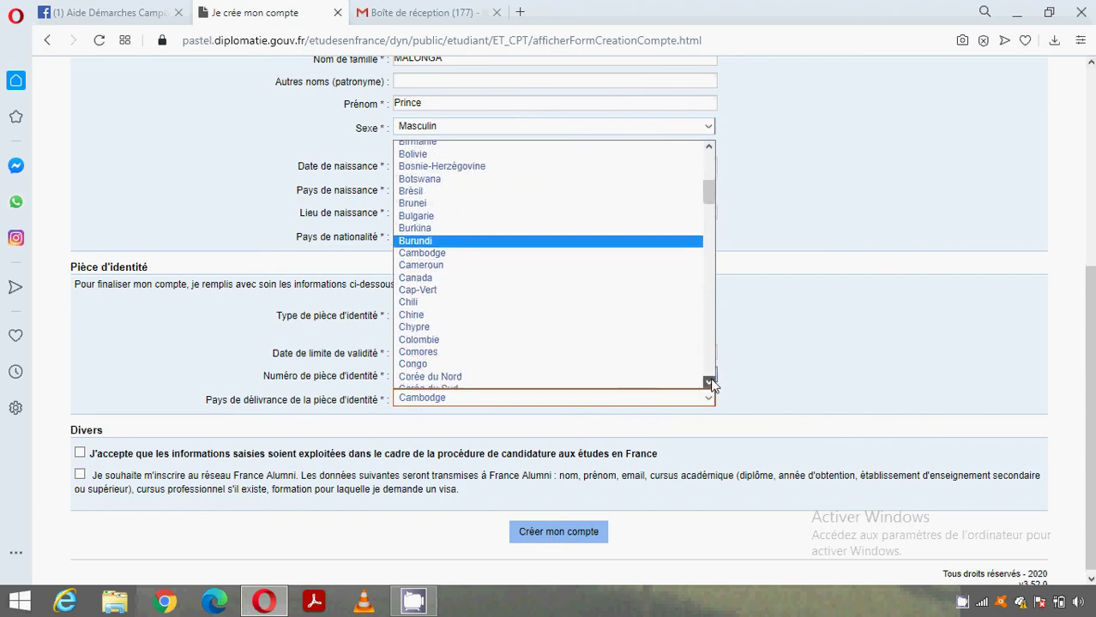
click(710, 383)
click(493, 332)
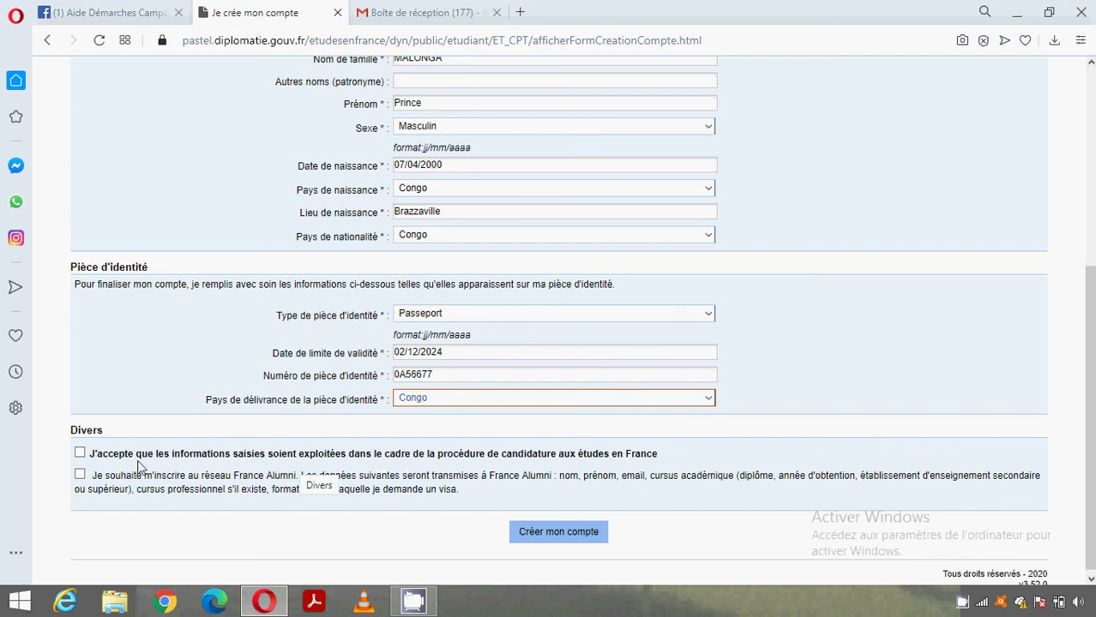
- Accept the data-use consent, join France Alumni, and submit the account form
click(80, 454)
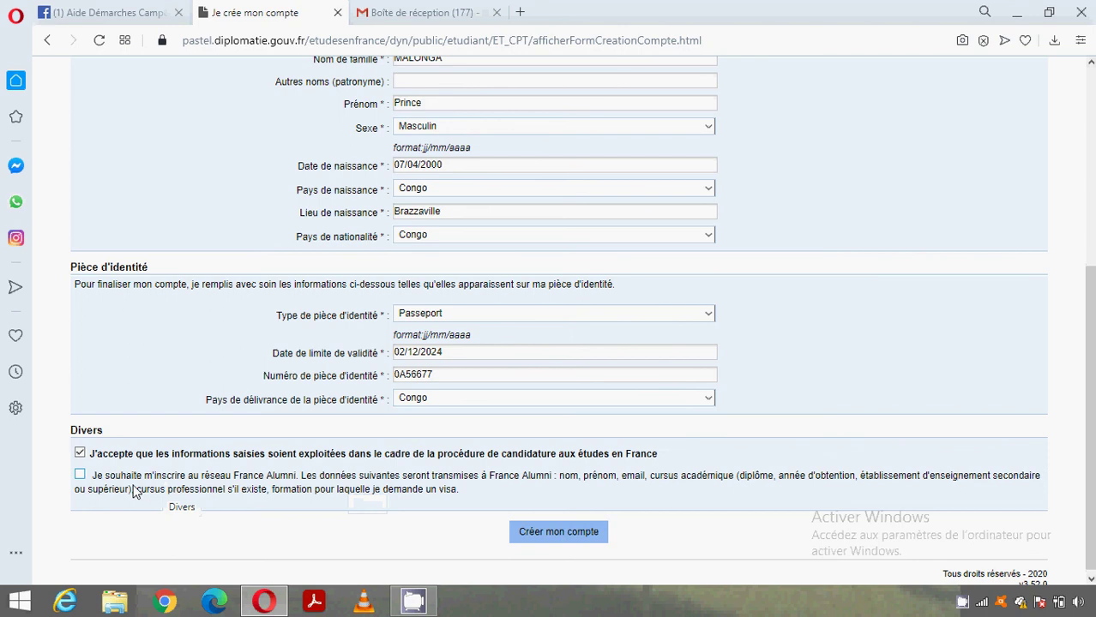
click(78, 476)
click(542, 533)
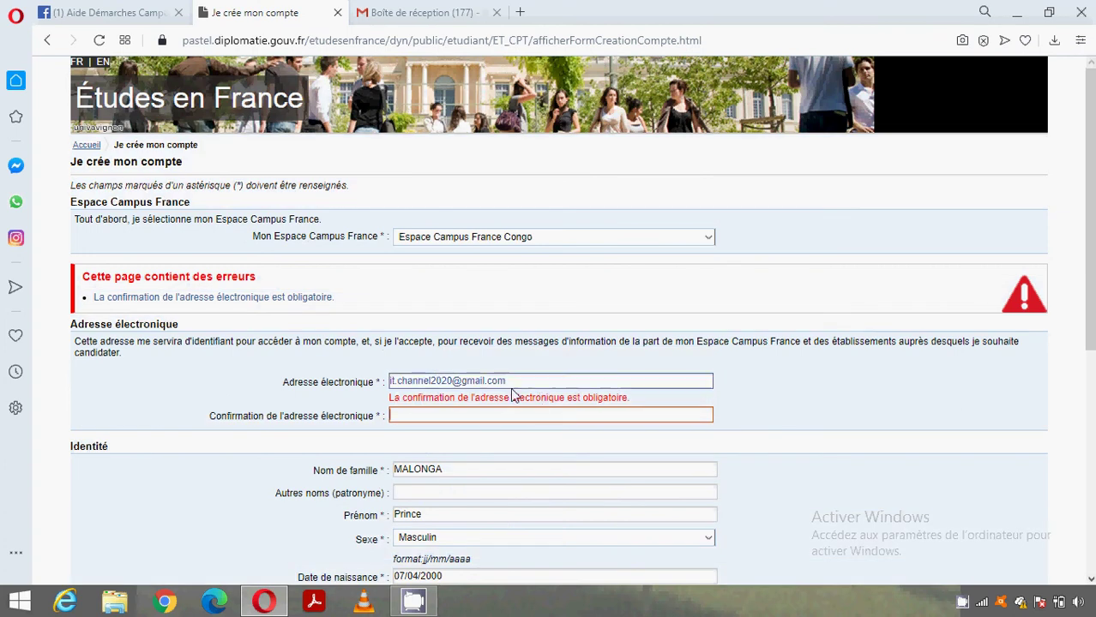
- Copy the e-mail address into the confirmation field and resubmit the account form
drag(513, 381, 388, 386)
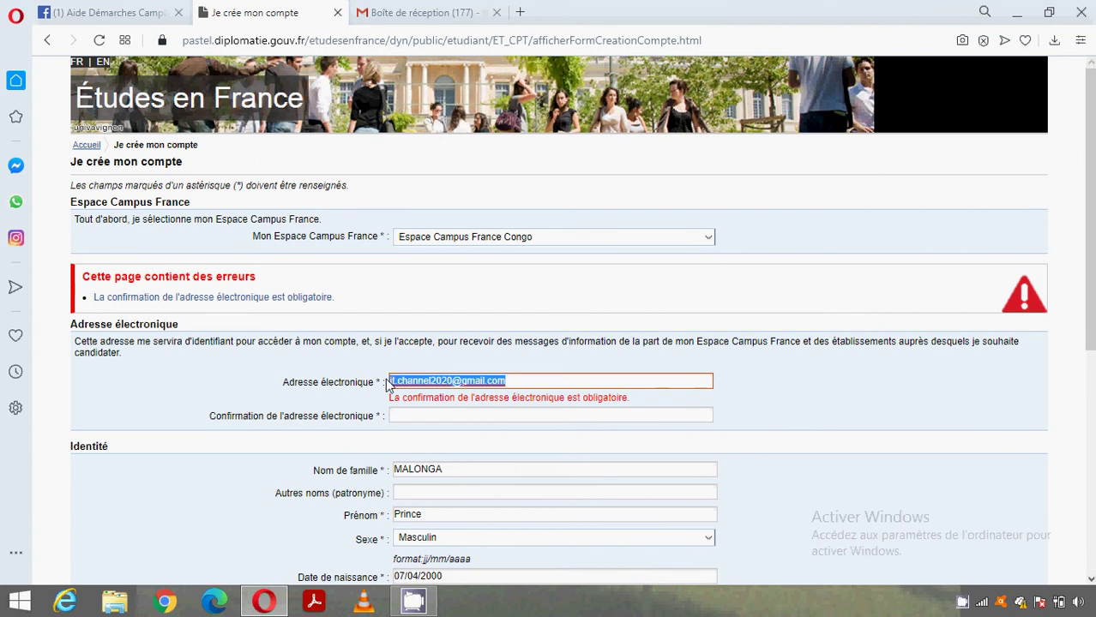
key(ctrl+c)
click(407, 415)
key(ctrl+v)
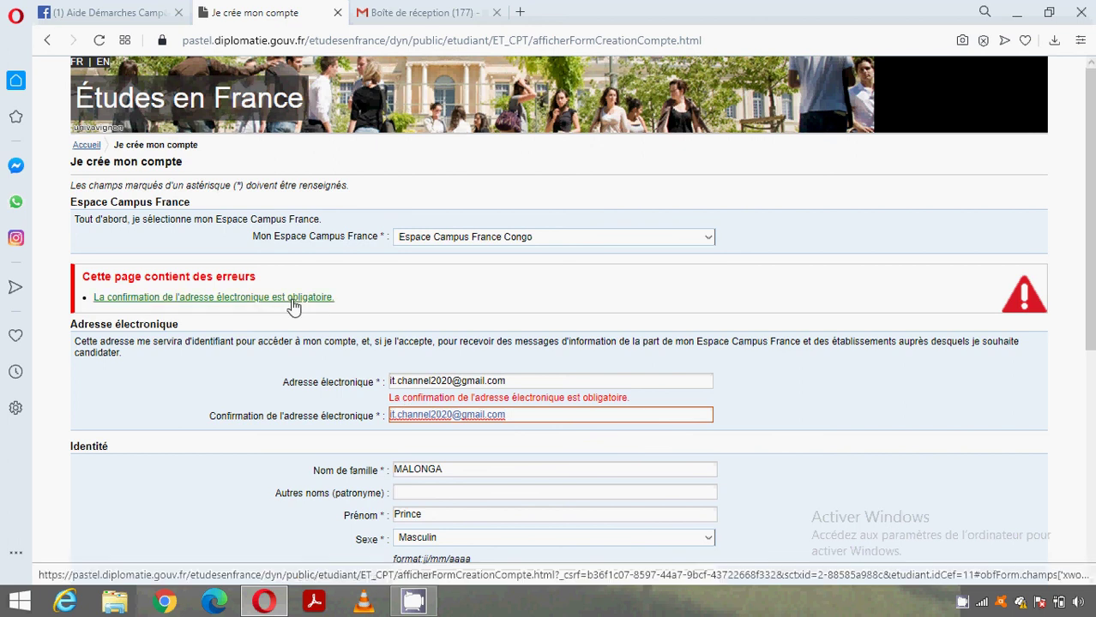
scroll(907, 320, down, 3)
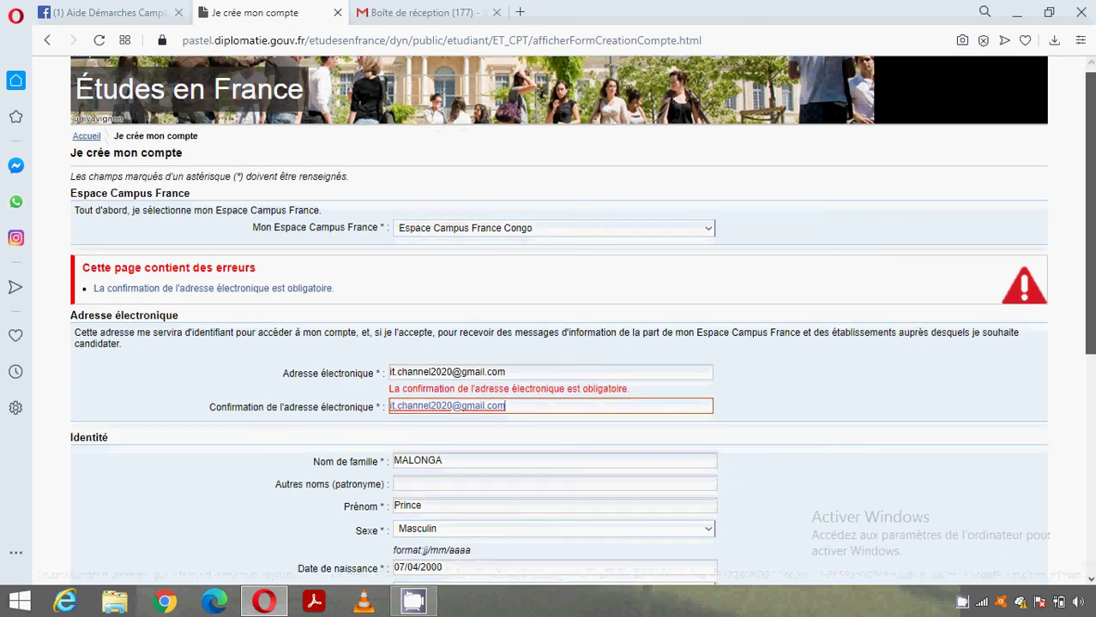
scroll(1000, 476, down, 3)
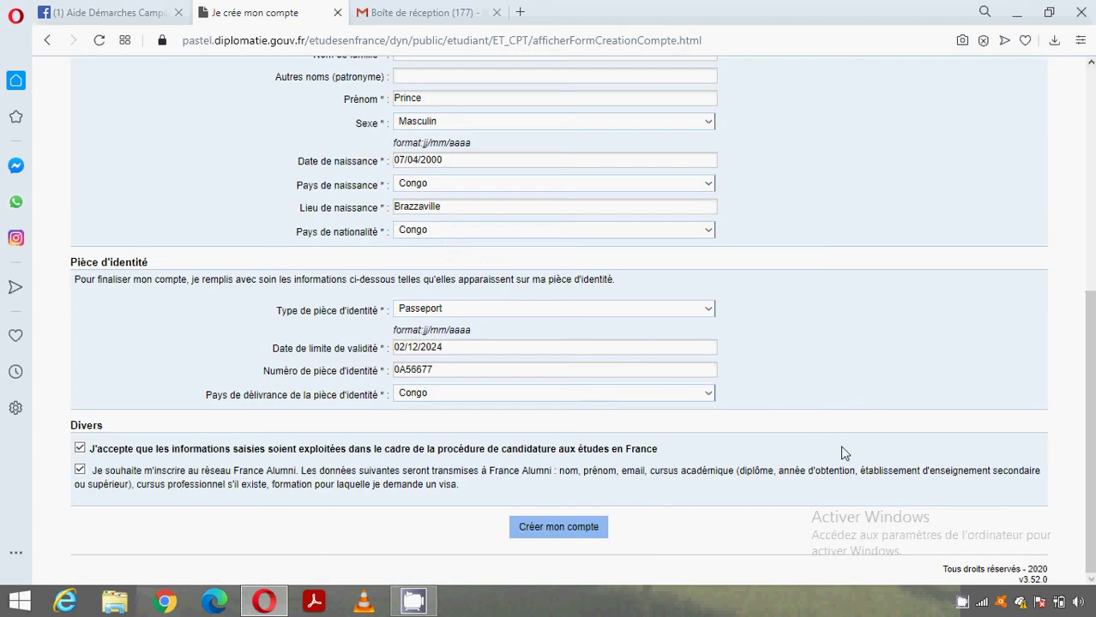
click(574, 528)
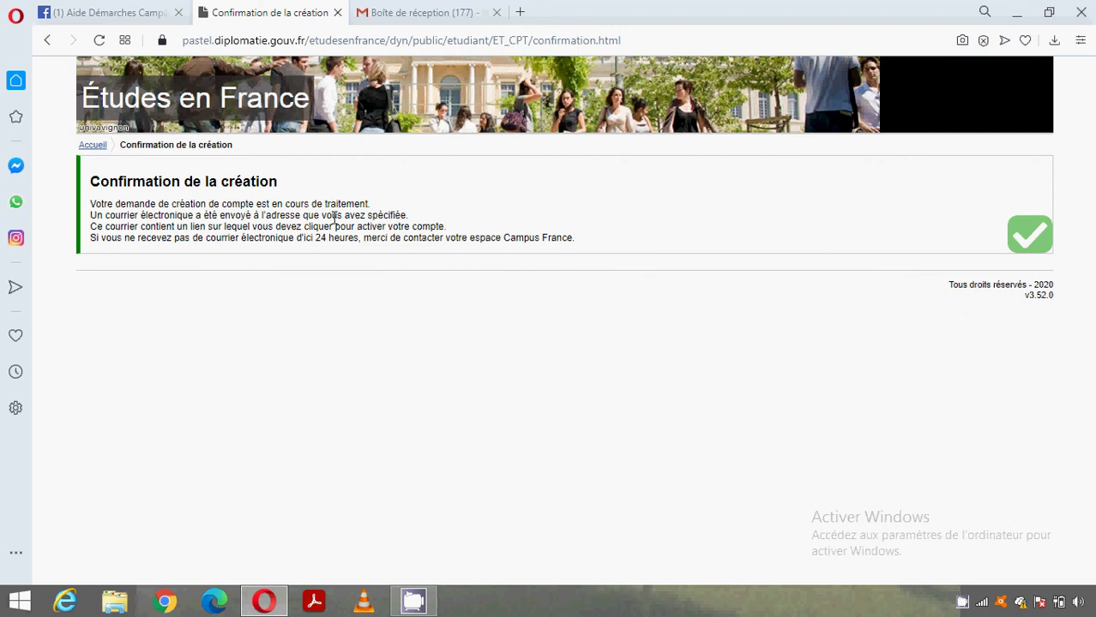
- Once the creation confirmation page appears, switch to the Gmail inbox tab
click(460, 9)
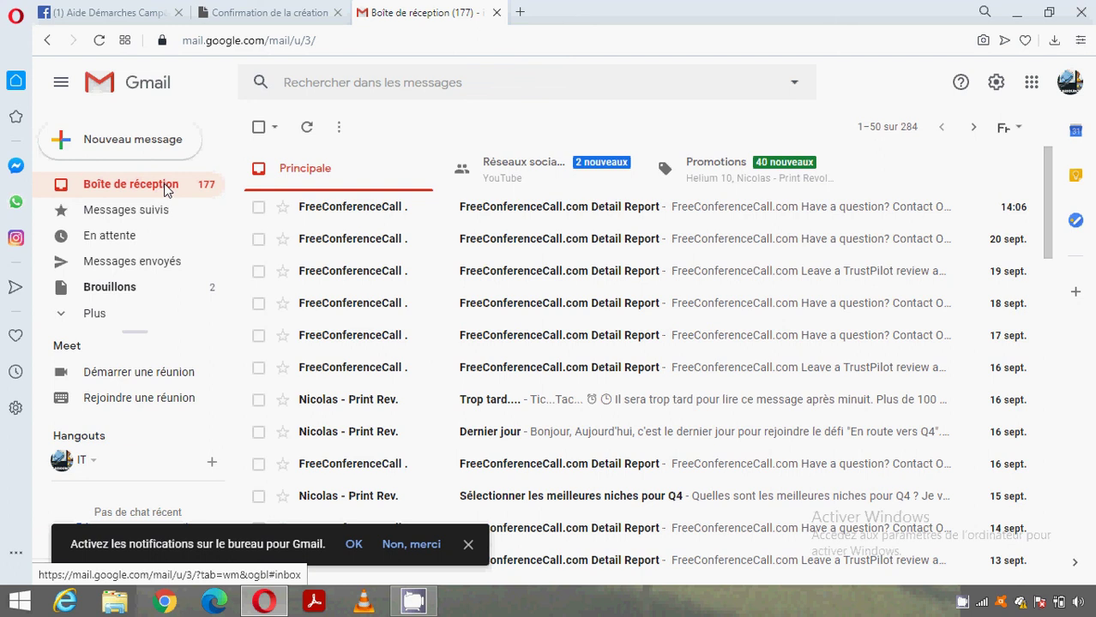
- Reload the Gmail inbox until the Études en France confirmation e-mail arrives
click(97, 40)
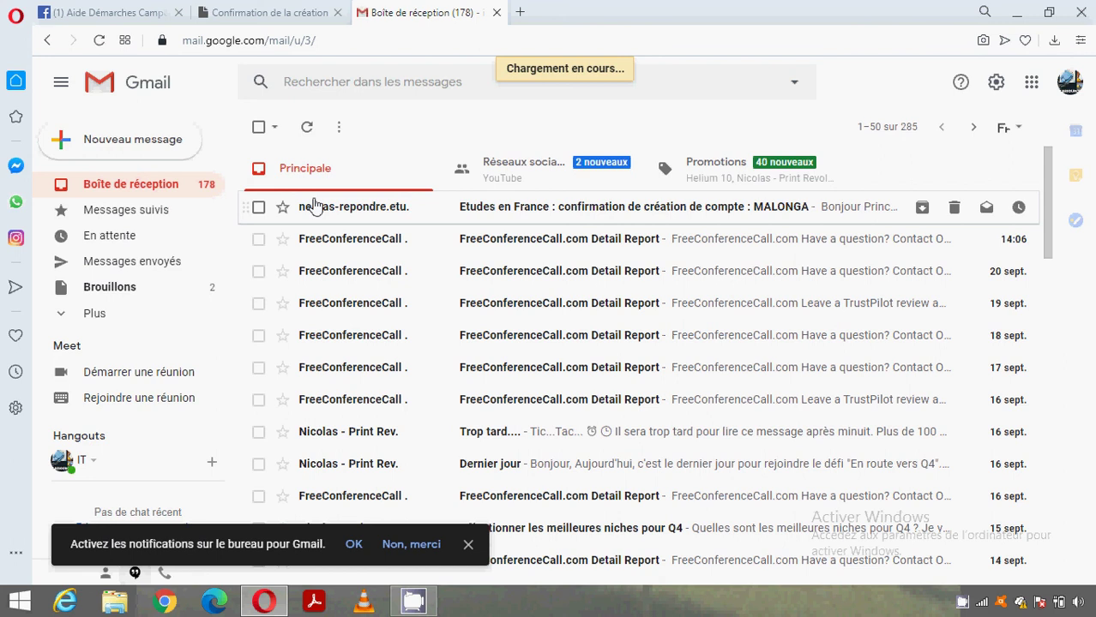
- Open the Études en France confirmation e-mail and follow its confirmerCompte activation link
click(329, 207)
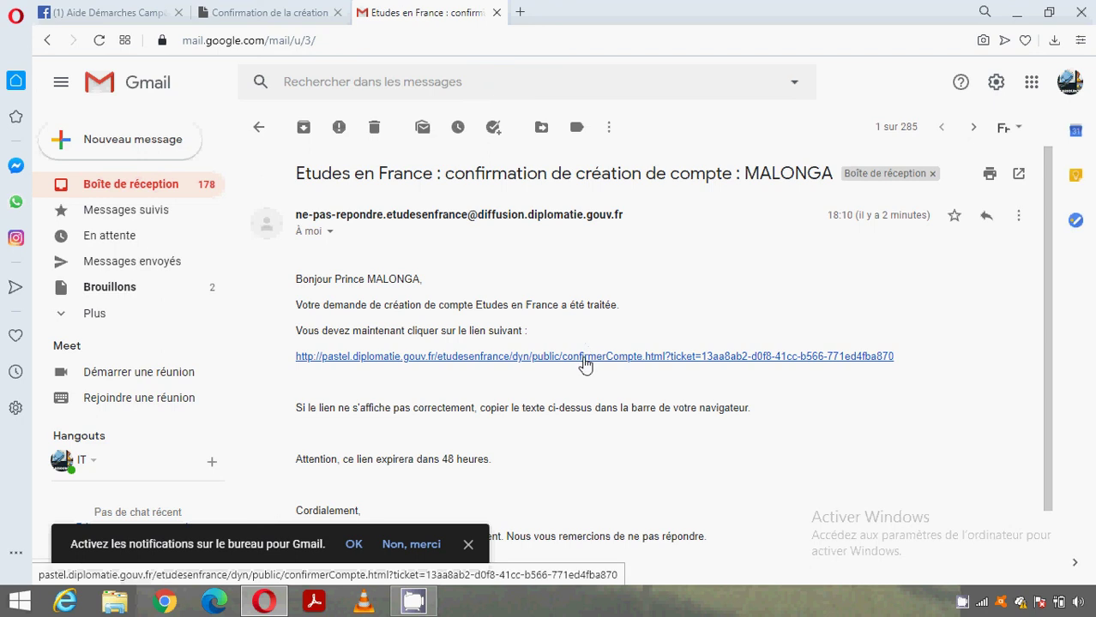
click(584, 360)
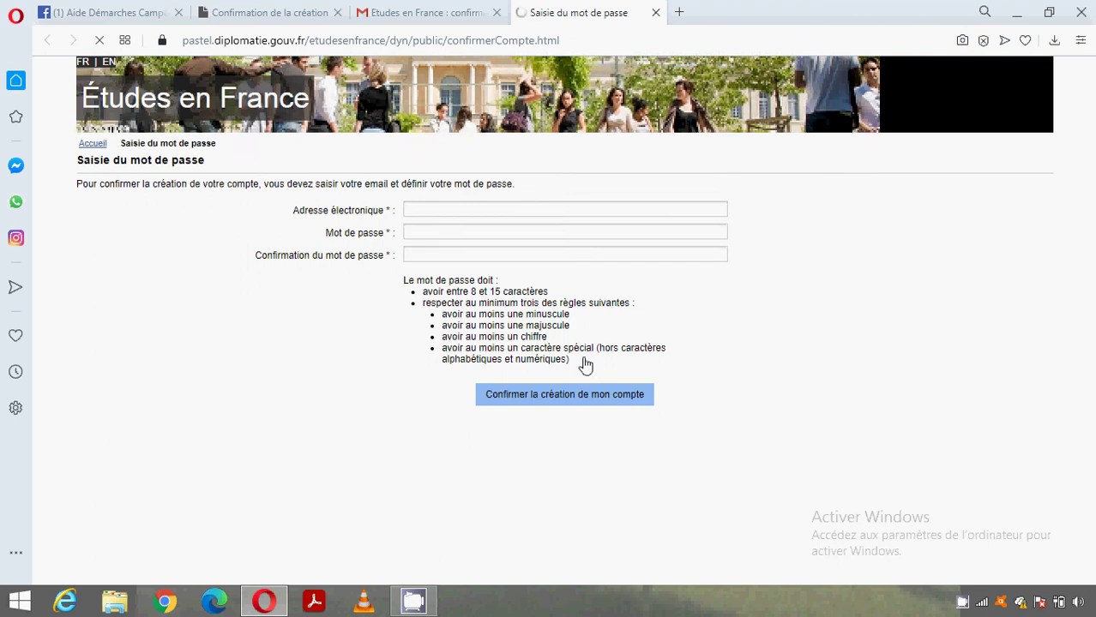
- Enter the account's e-mail address on the 'Saisie du mot de passe' page
click(472, 253)
click(456, 210)
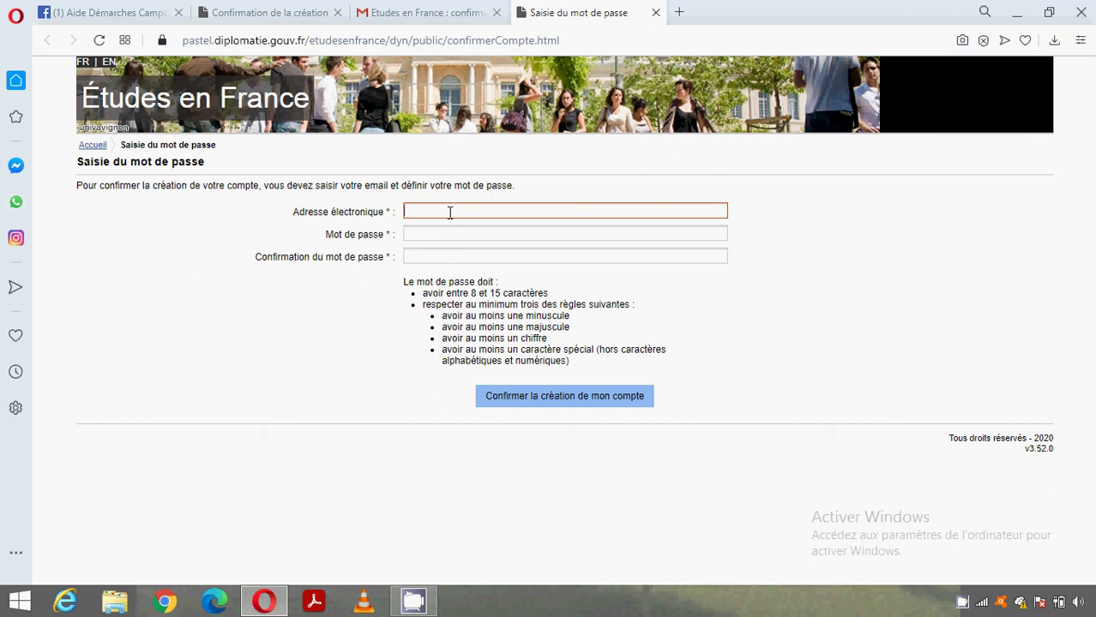
text(B)
key(BackSpace)
click(460, 256)
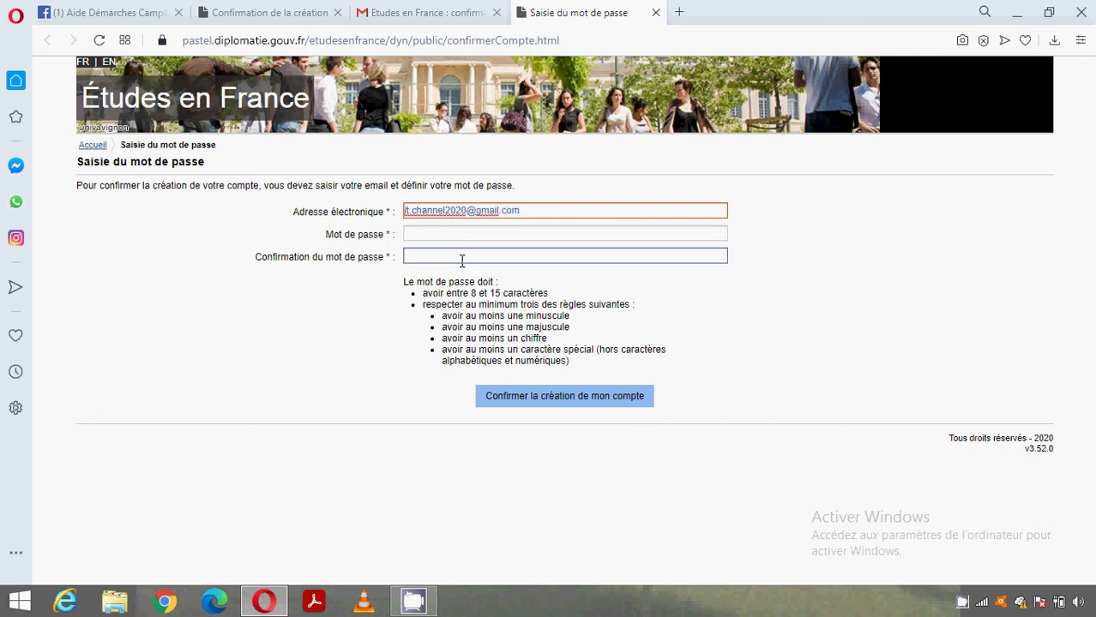
- Type the new password and retype it in 'Confirmation du mot de passe'
click(460, 235)
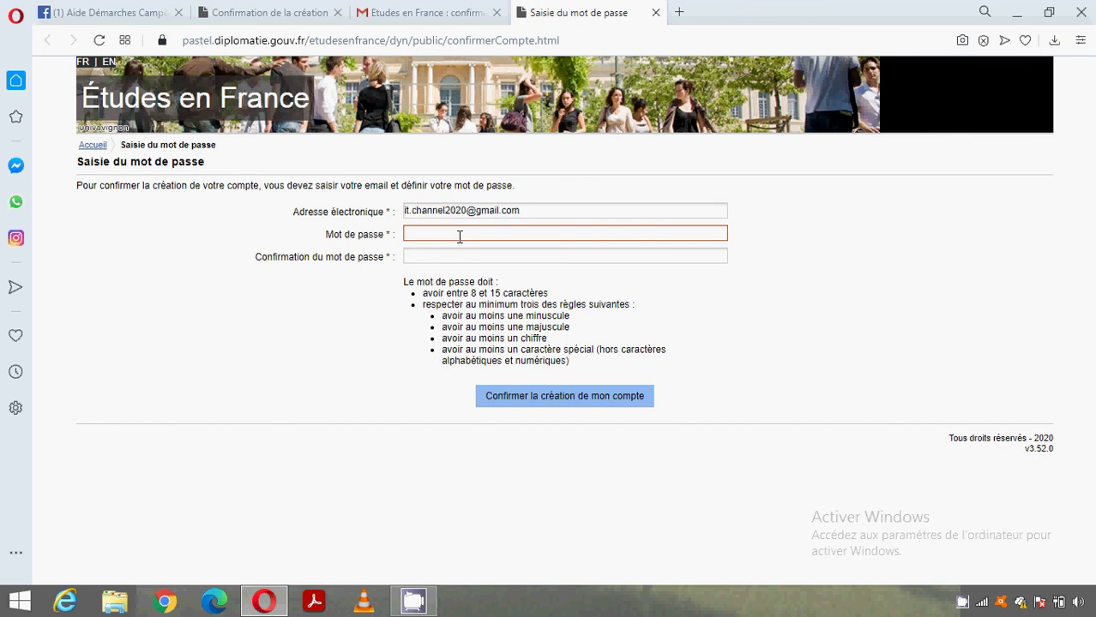
text(************)
click(452, 257)
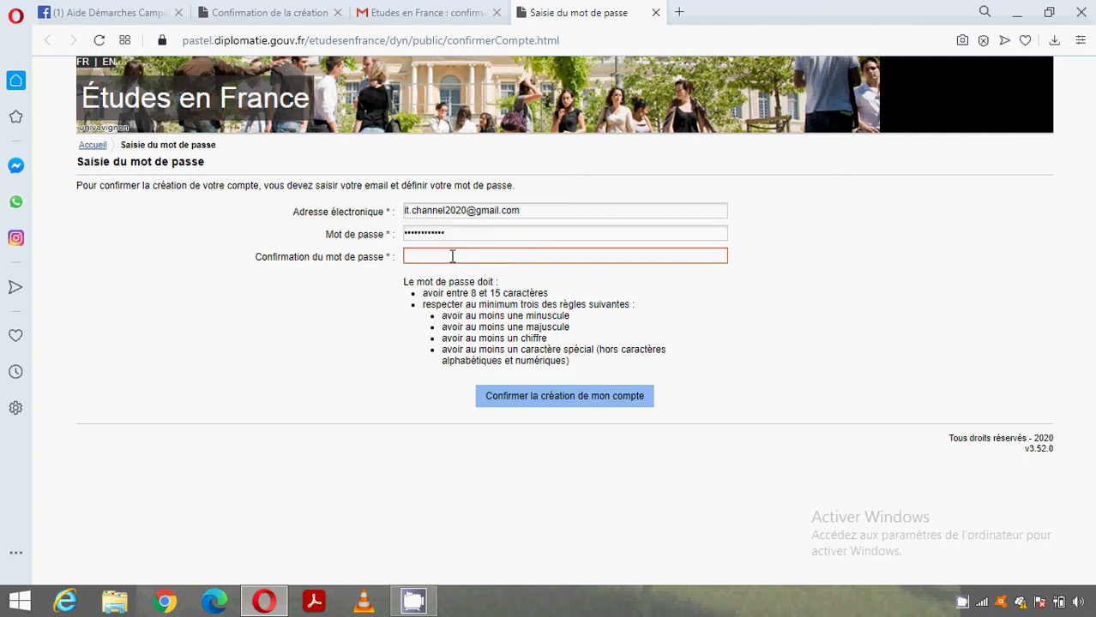
text(************)
- Confirm 'Confirmer la création de mon compte', then go to 'Me connecter à l'application Etudes en France'
click(514, 398)
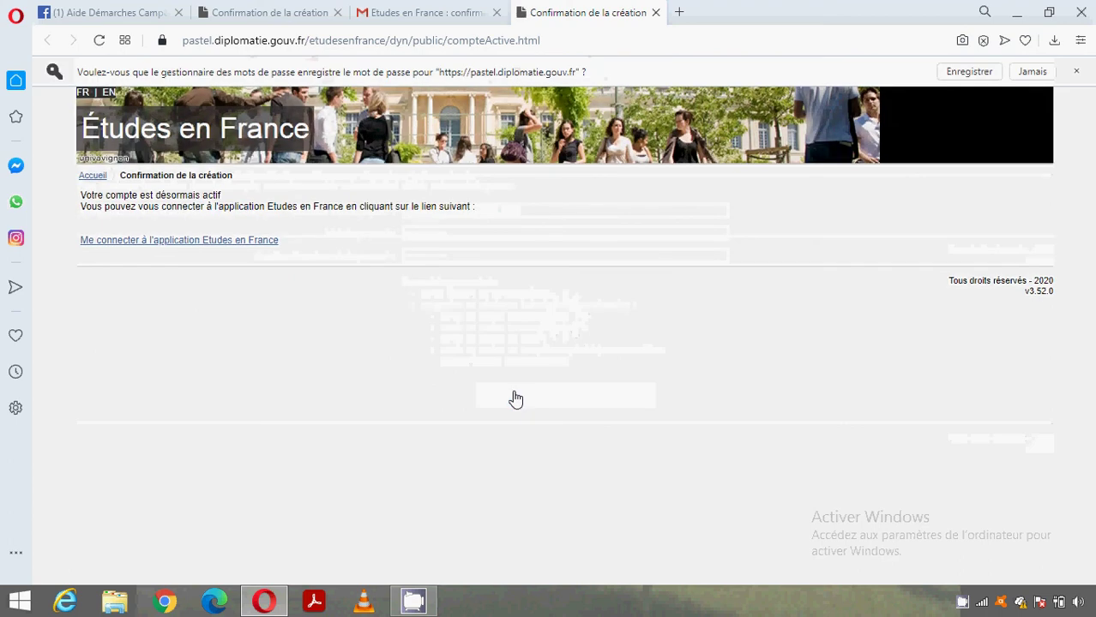
click(237, 242)
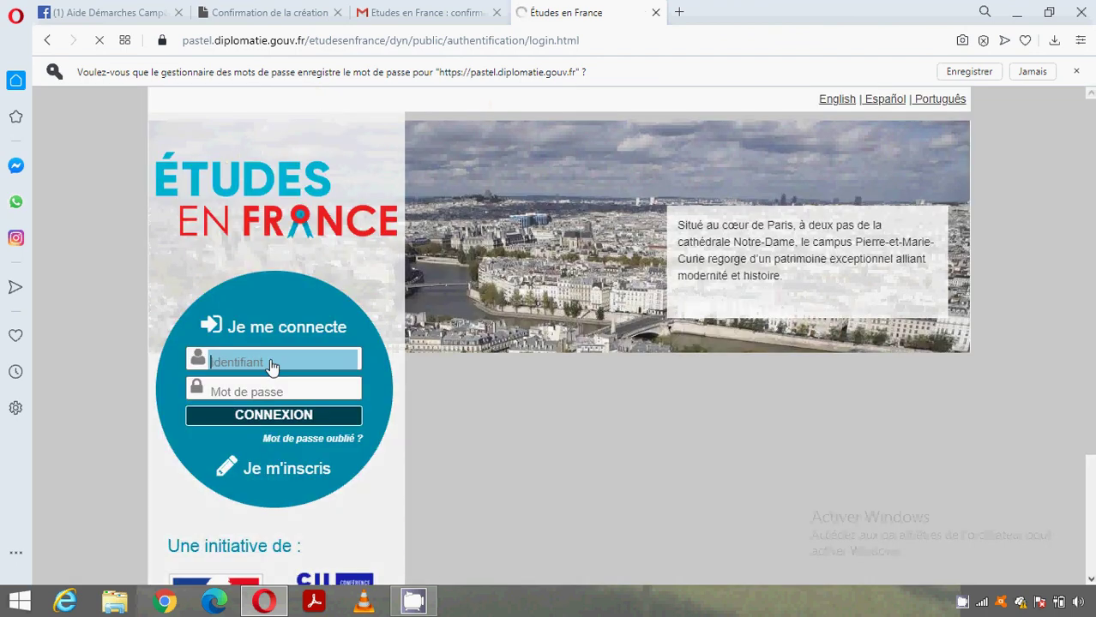
- Sign in with the account e-mail as Identifiant and the account password as Mot de passe
click(272, 363)
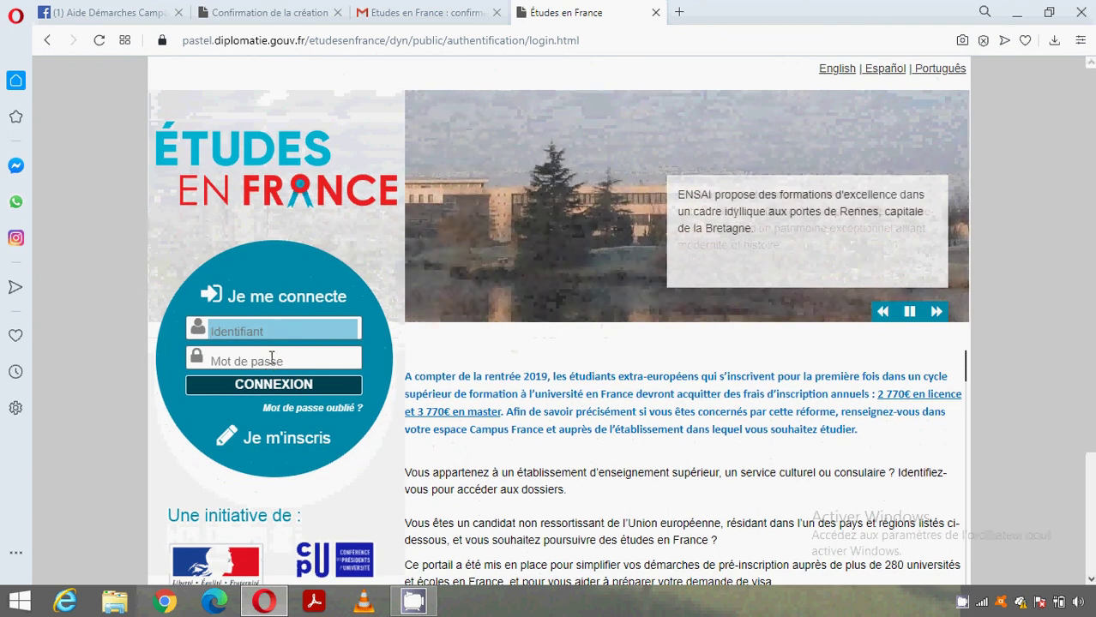
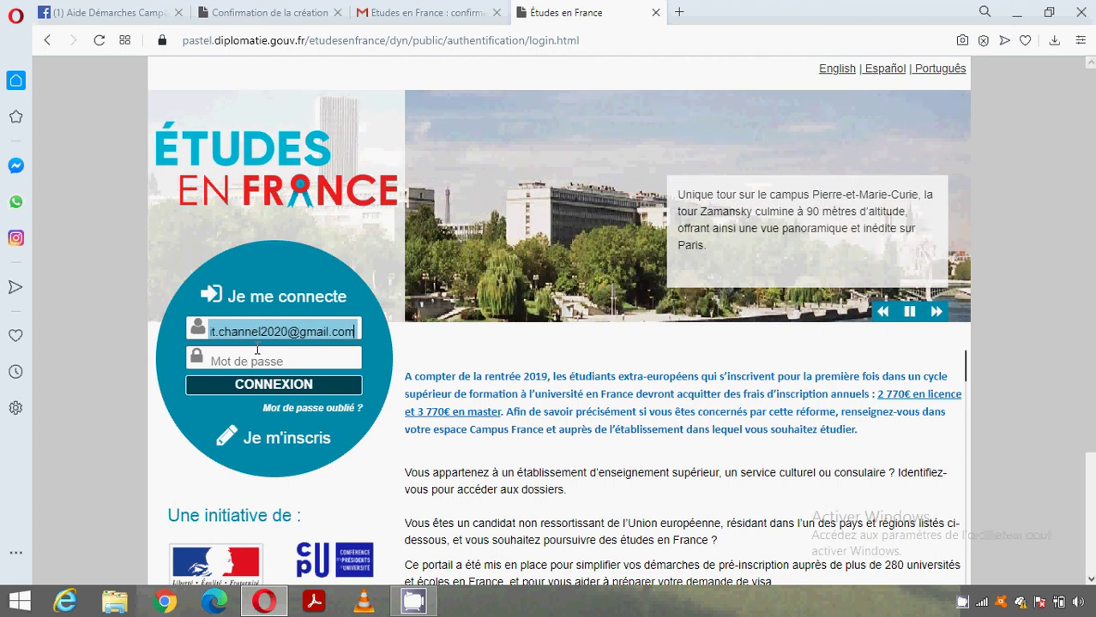
click(256, 362)
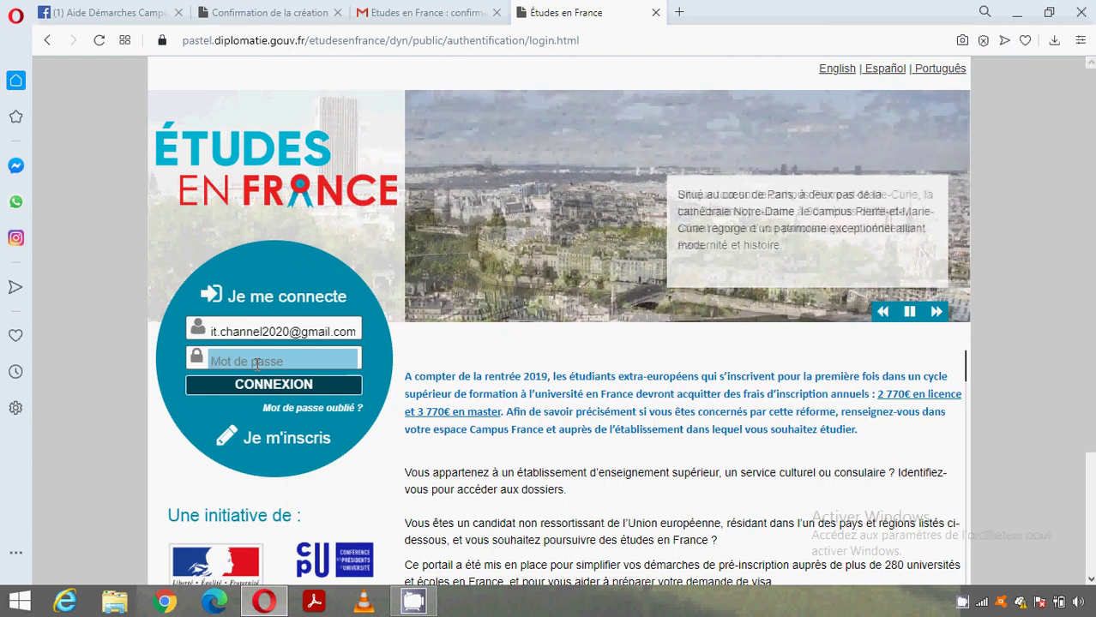
text(•)
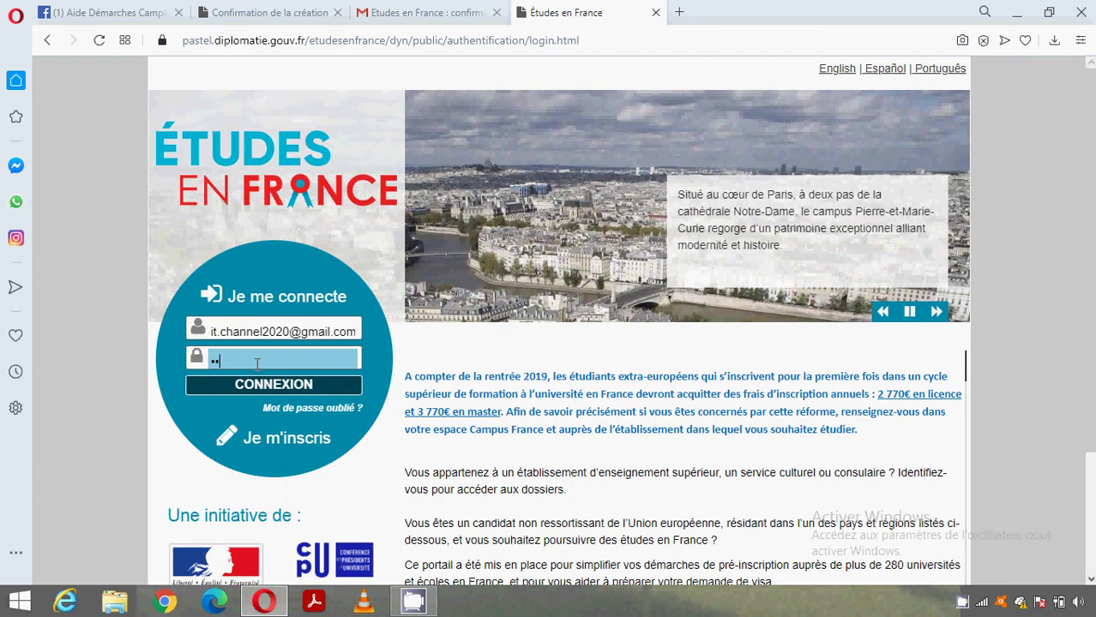
text(••••••••)
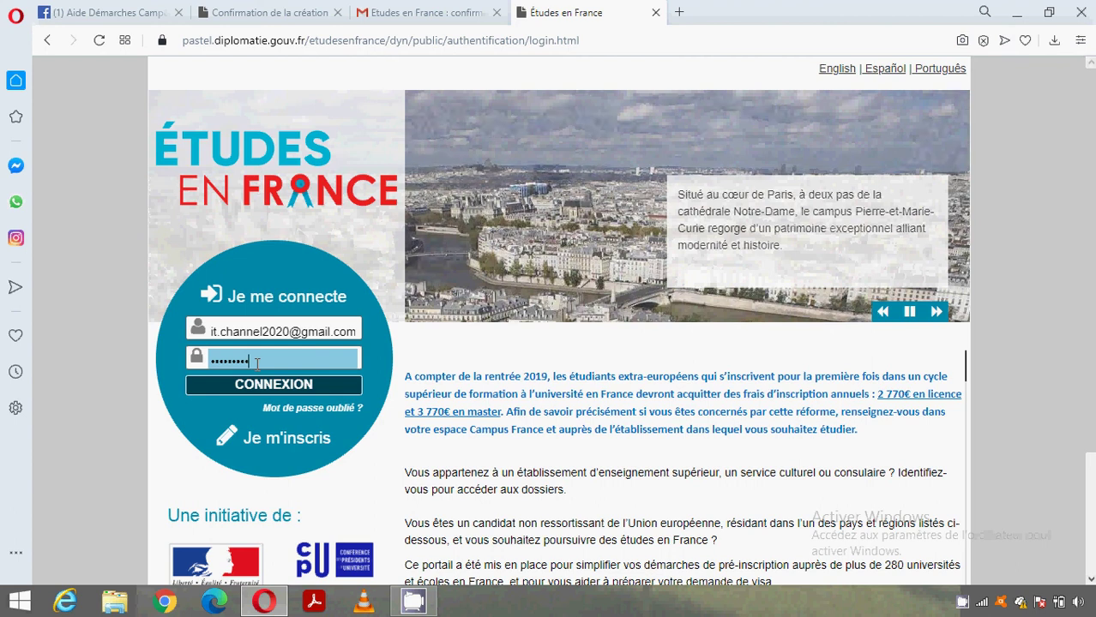
text(••)
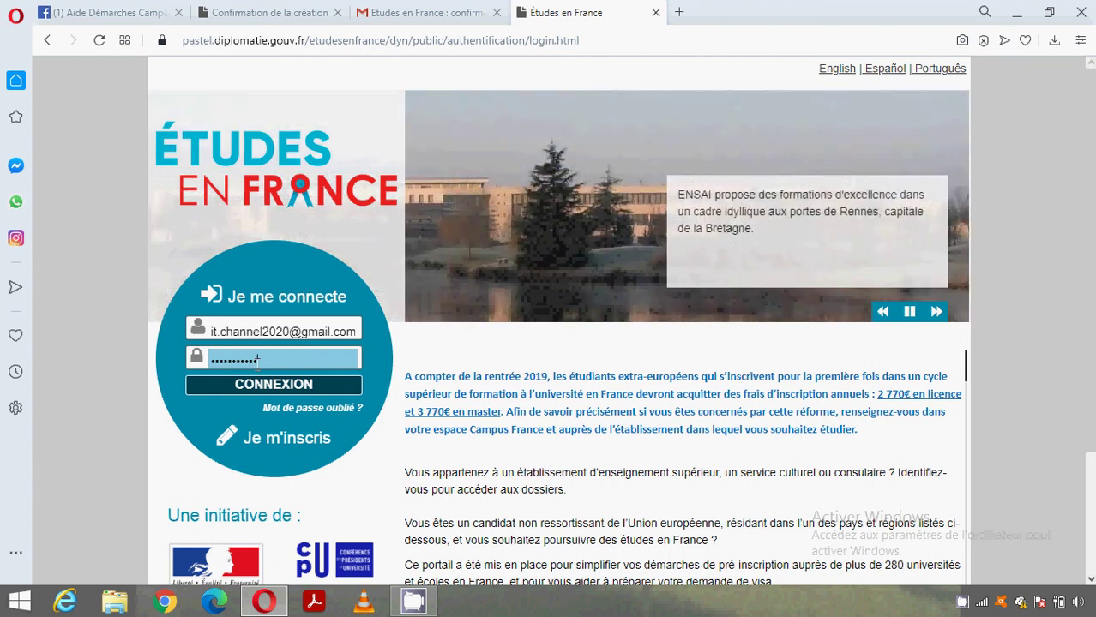
text(•)
key(Return)
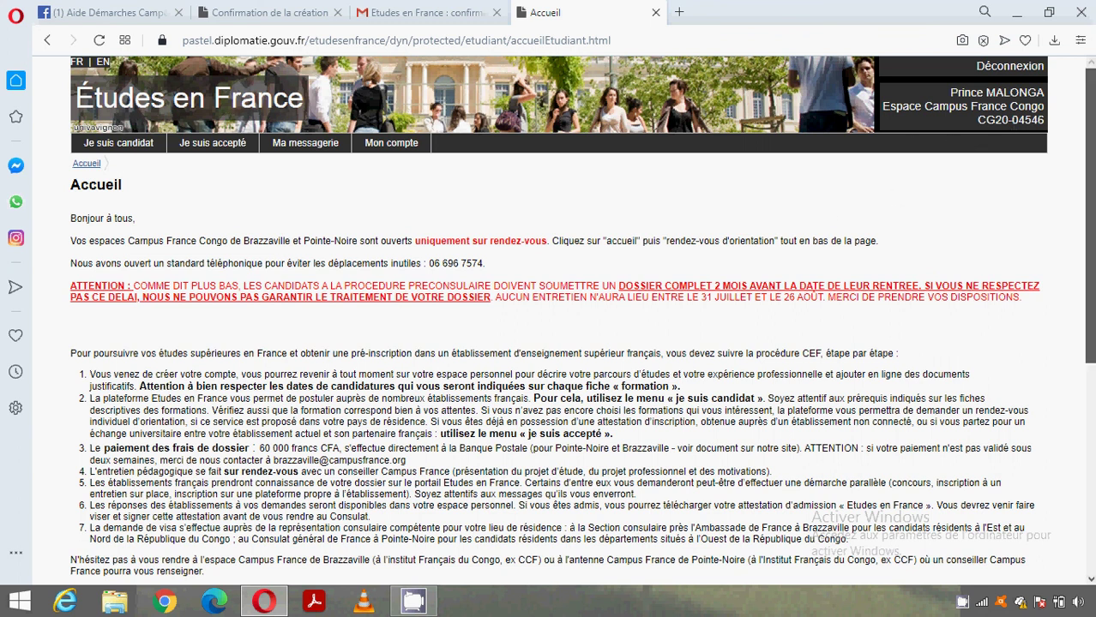
- Scroll down the Accueil page and choose 'Prendre un rendez-vous d'orientation'
scroll(618, 296, down, 1)
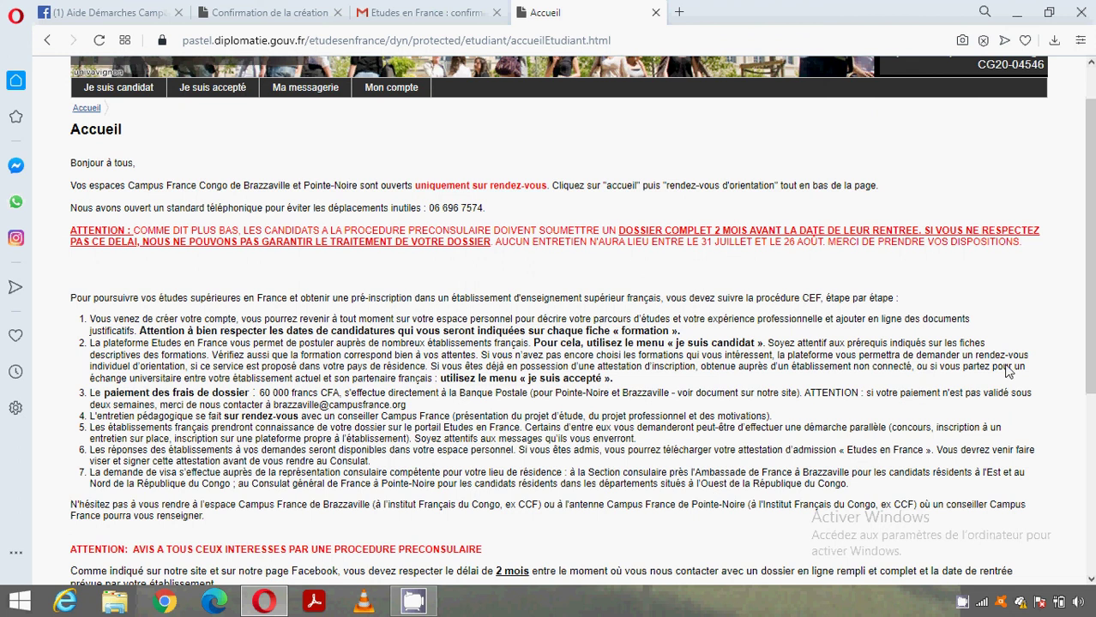
drag(1090, 257, 1090, 437)
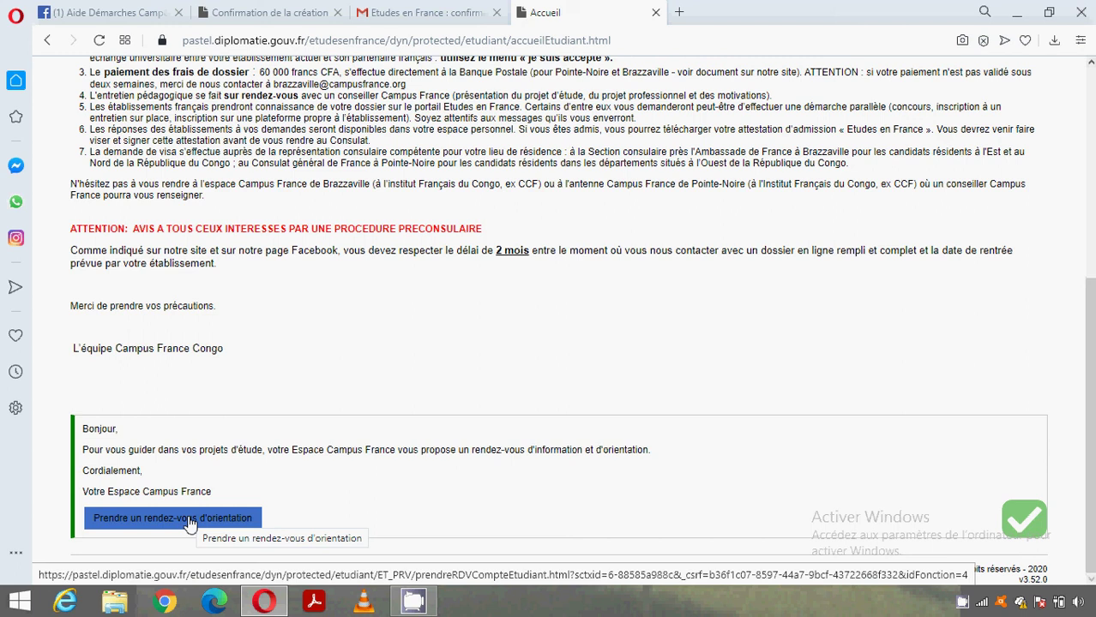
click(190, 519)
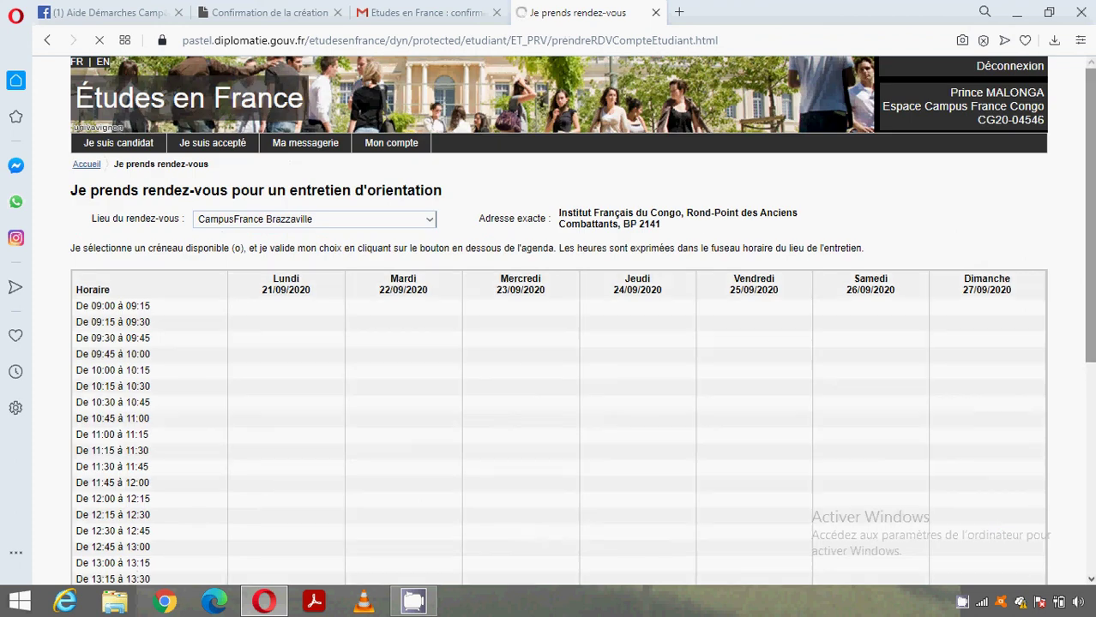
- Keep Lieu du rendez-vous on CampusFrance Brazzaville and review the 21–27/09/2020 agenda
scroll(831, 382, down, 3)
scroll(830, 382, down, 2)
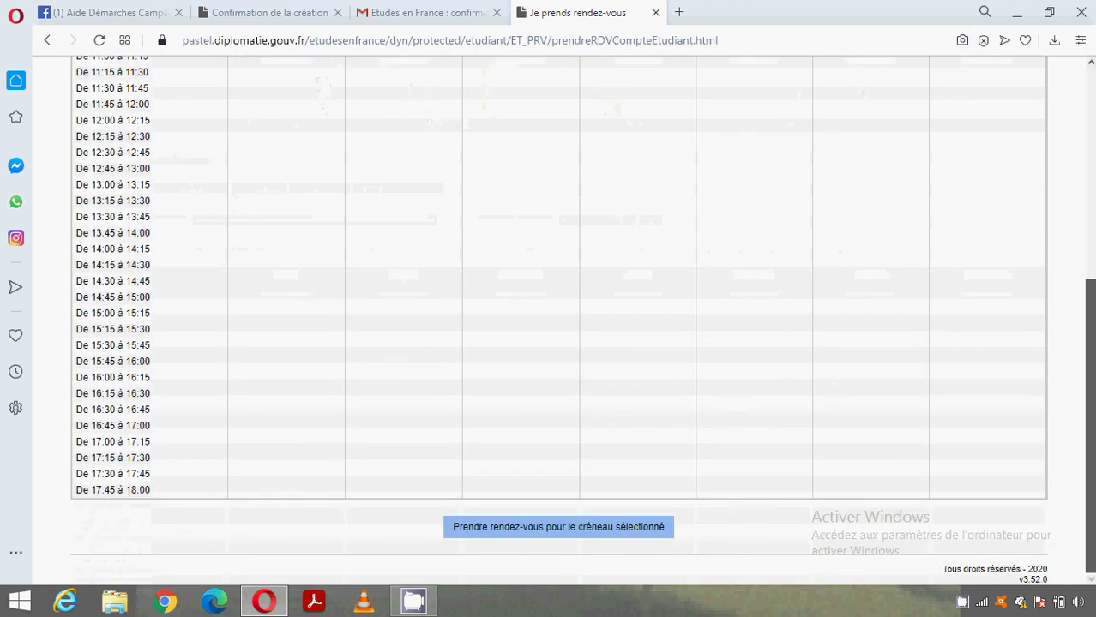
scroll(830, 382, up, 4)
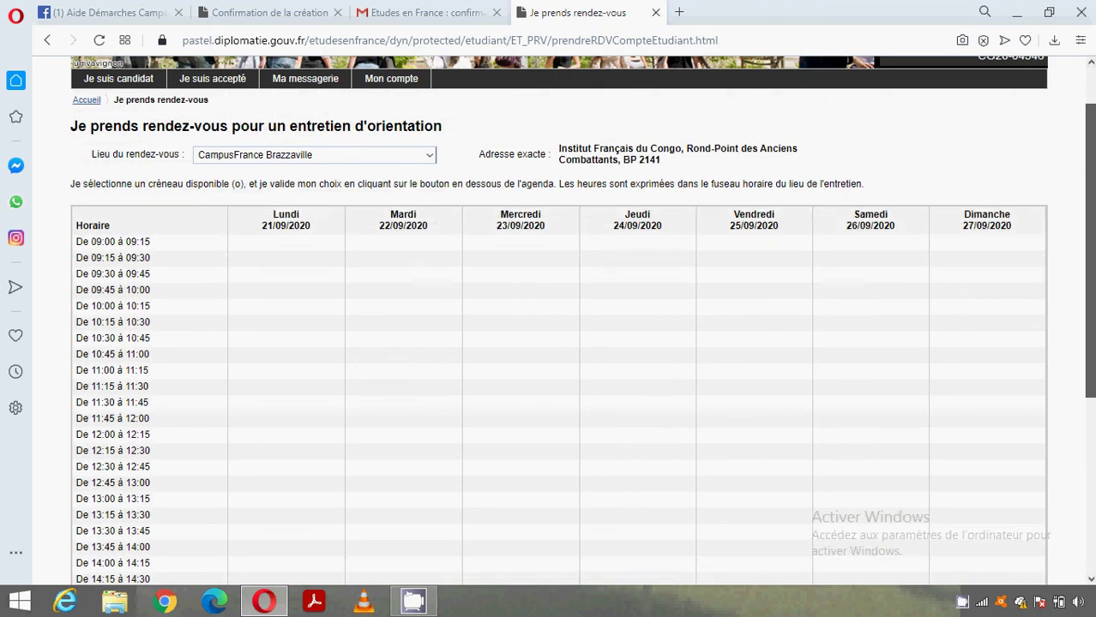
scroll(582, 321, down, 4)
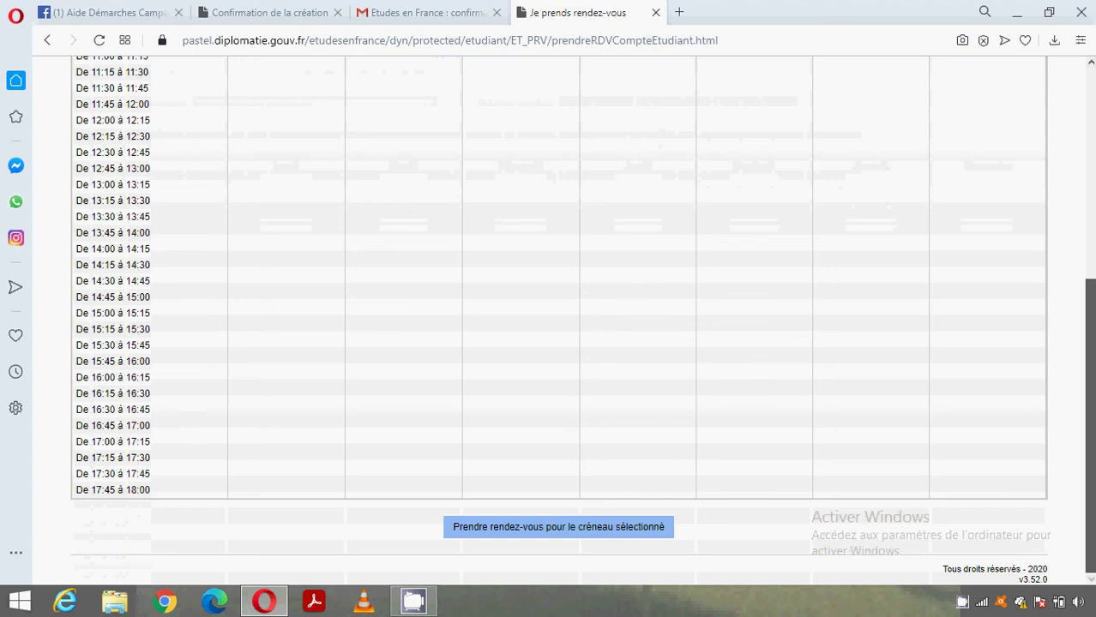
scroll(558, 317, up, 3)
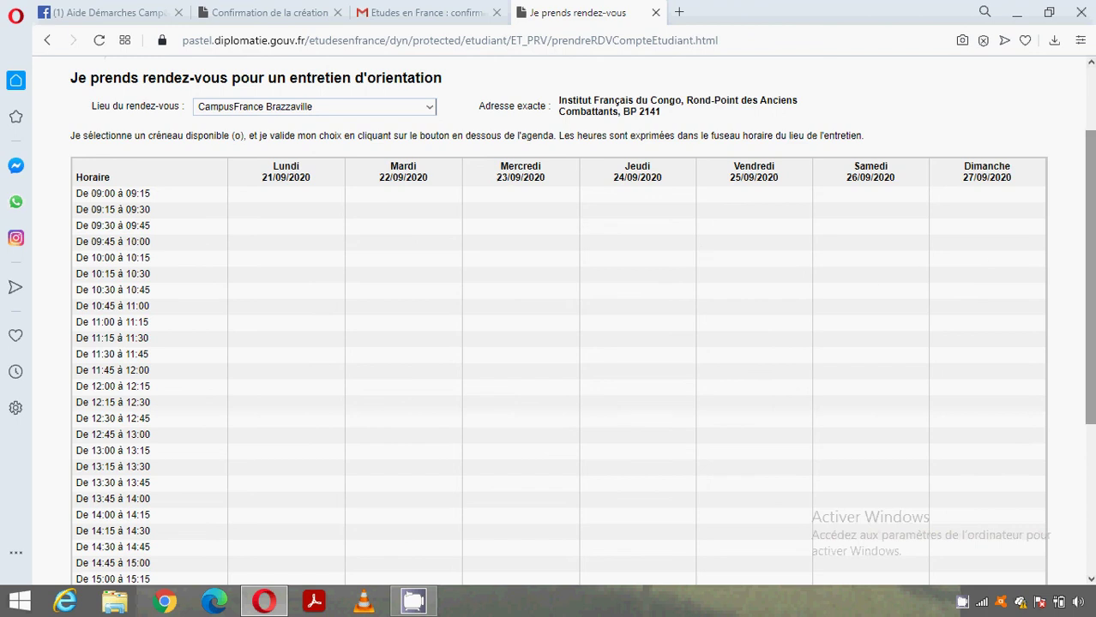
scroll(1090, 283, down, 1)
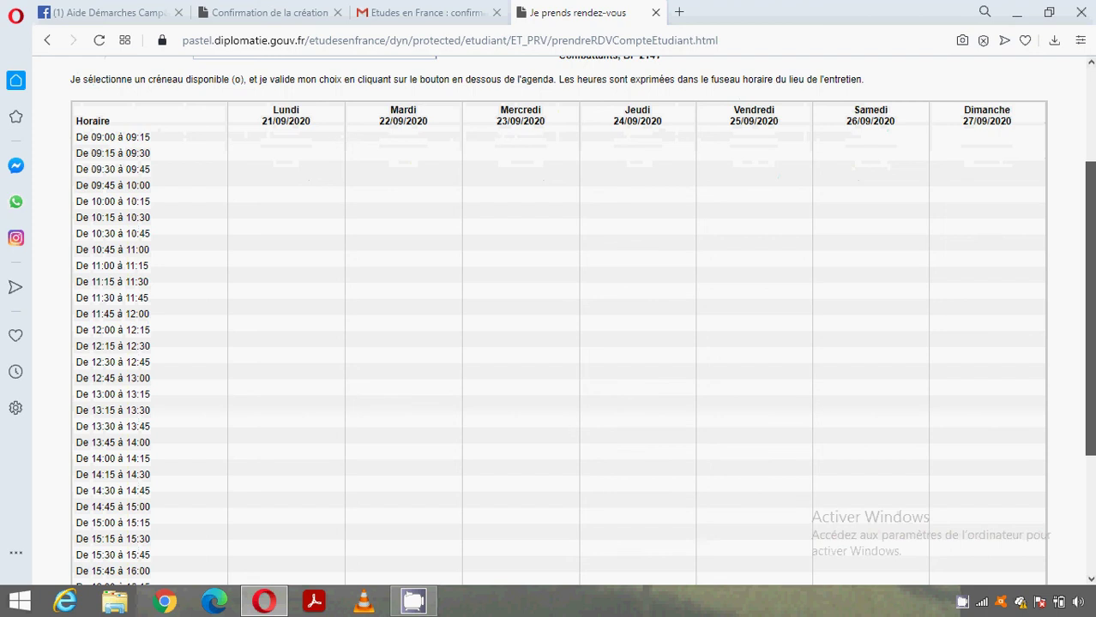
scroll(1089, 282, down, 4)
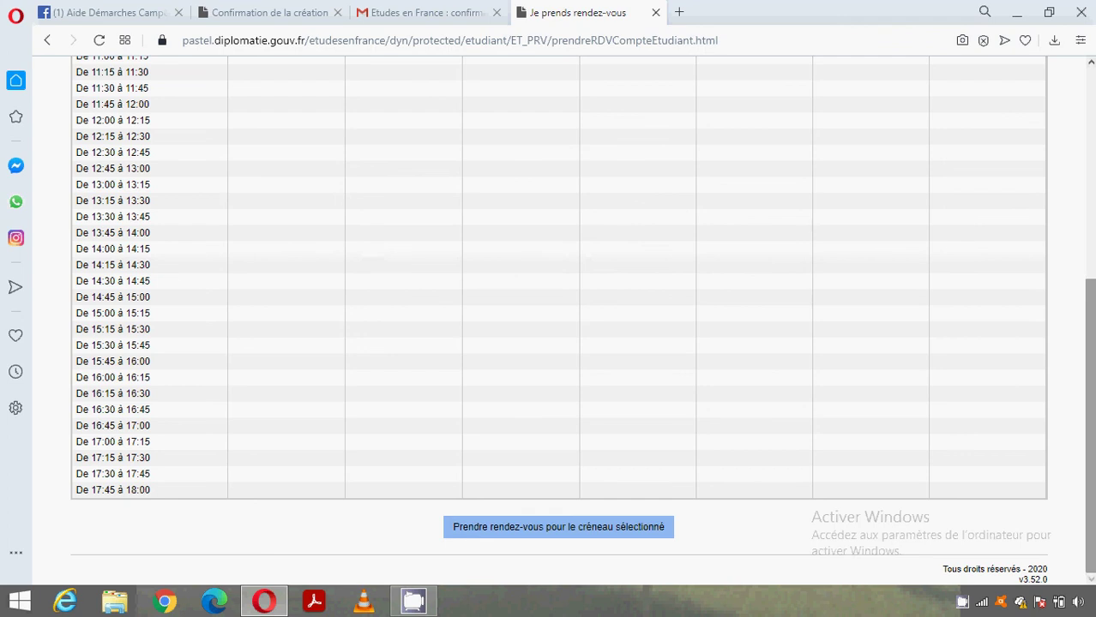
scroll(1088, 424, up, 3)
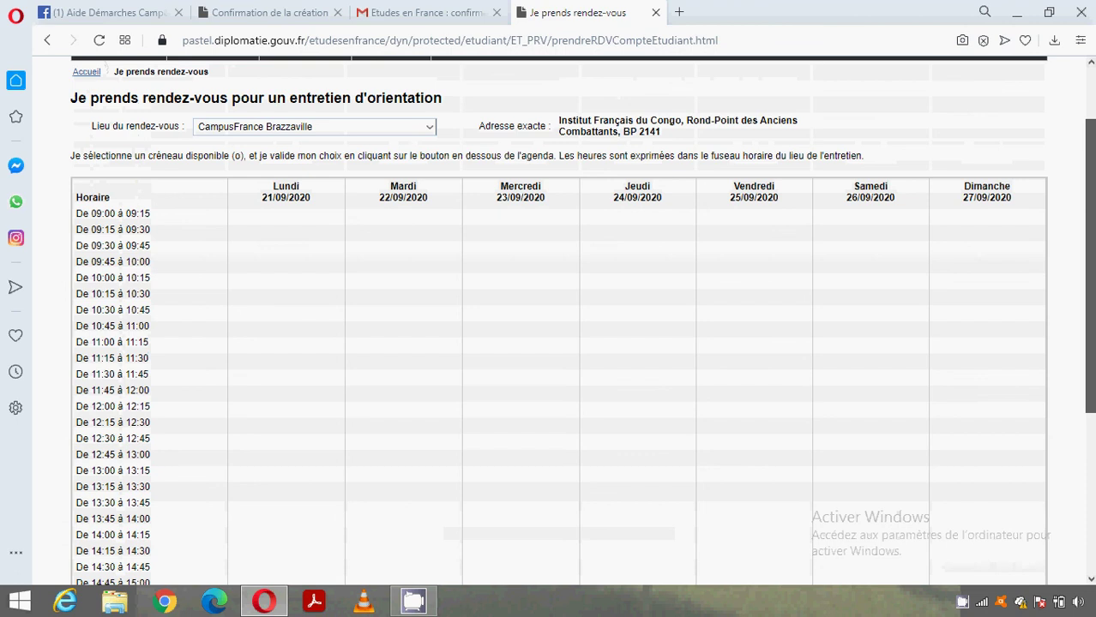
scroll(582, 321, up, 2)
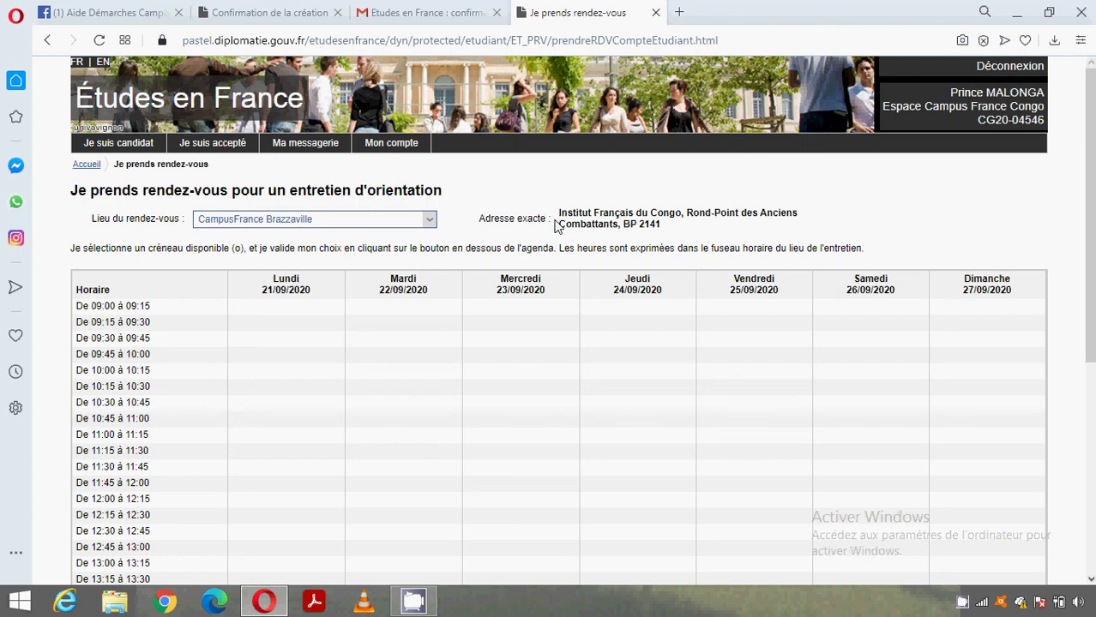
click(601, 218)
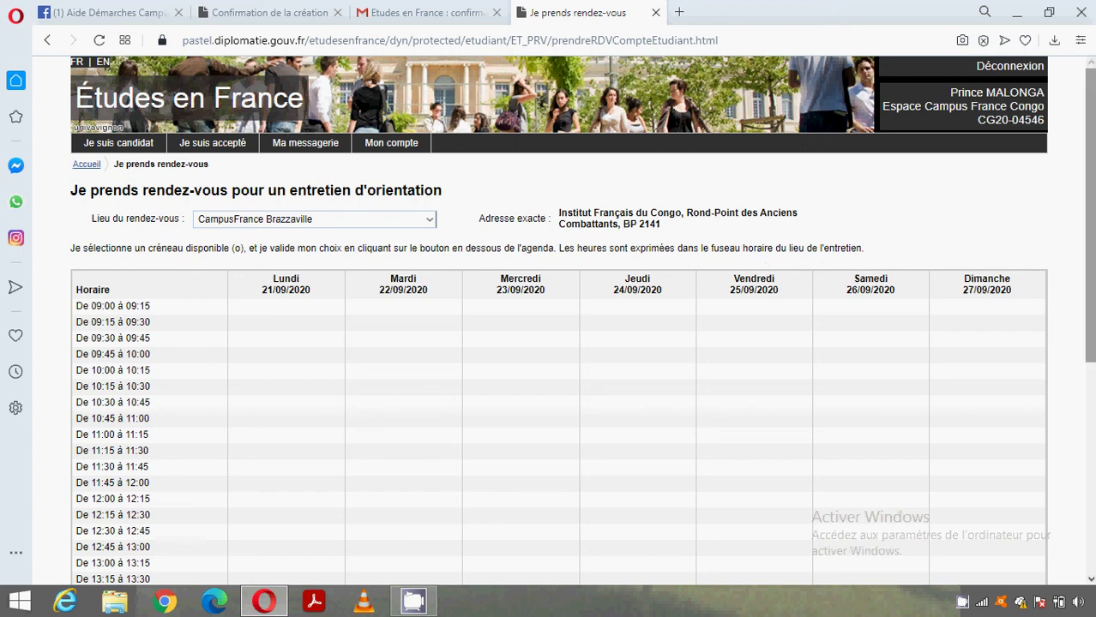
drag(1089, 257, 1090, 472)
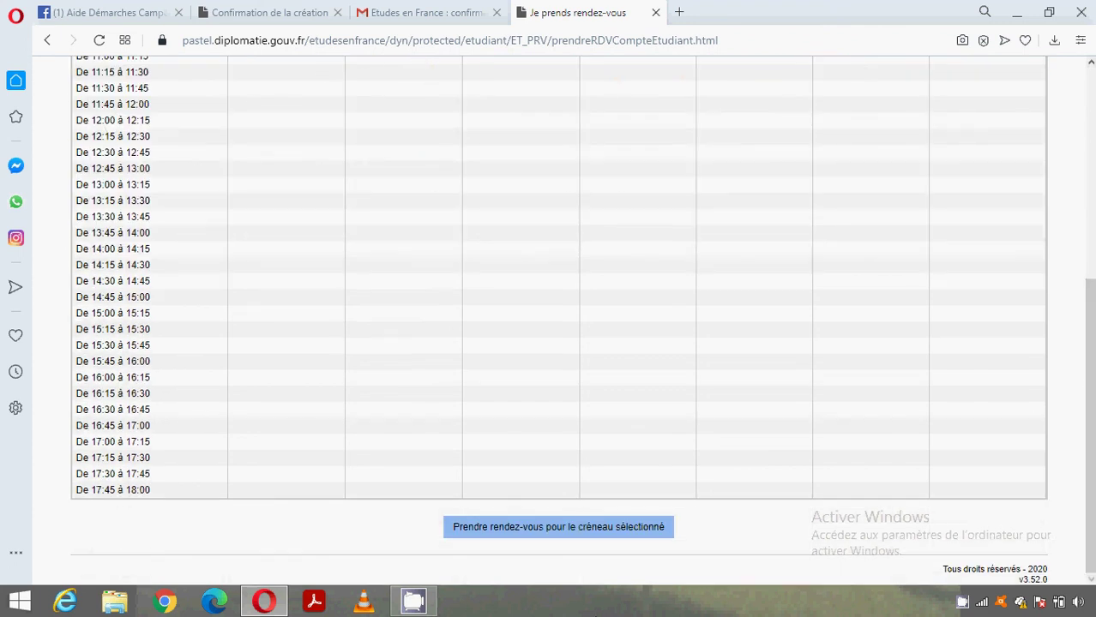